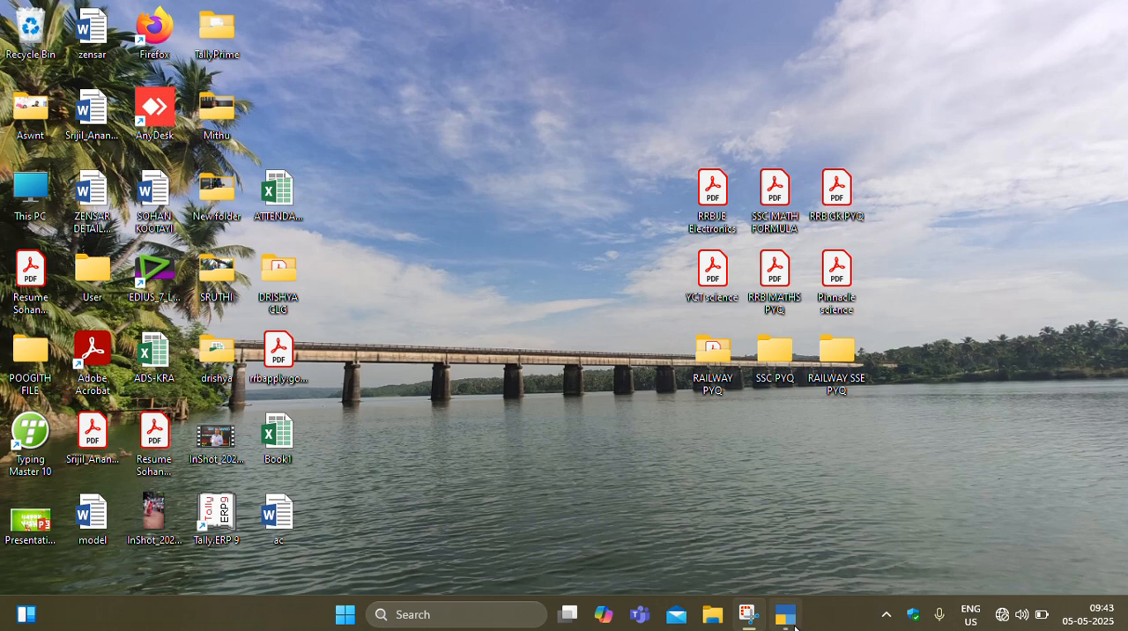
- Switch to TallyPrime and start creating a new company
mouse_move(790, 624)
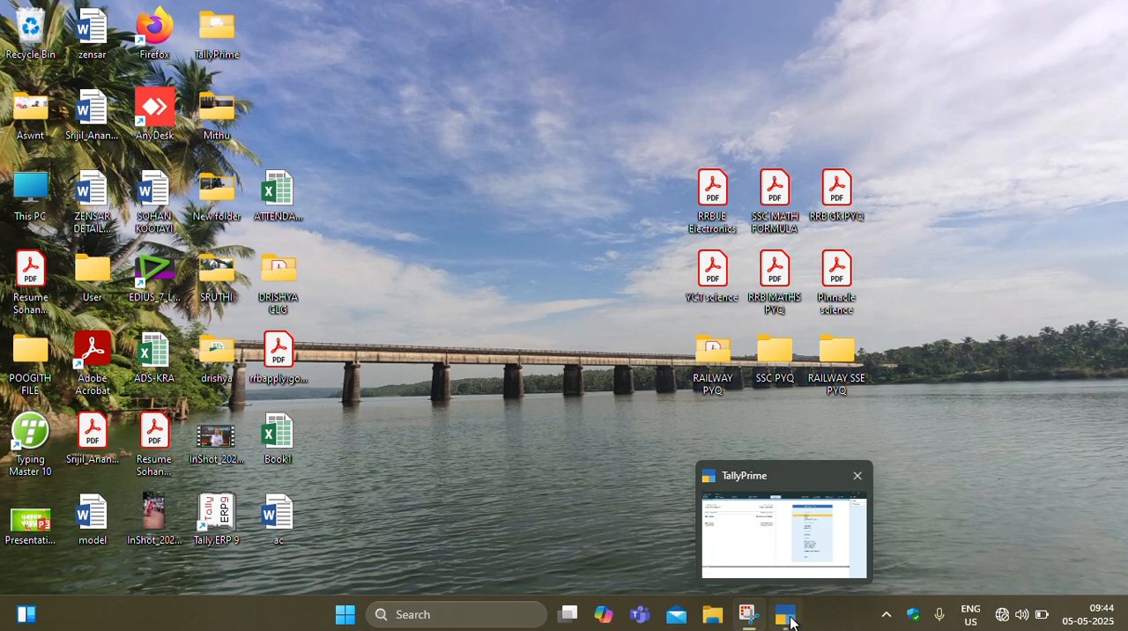
click(787, 617)
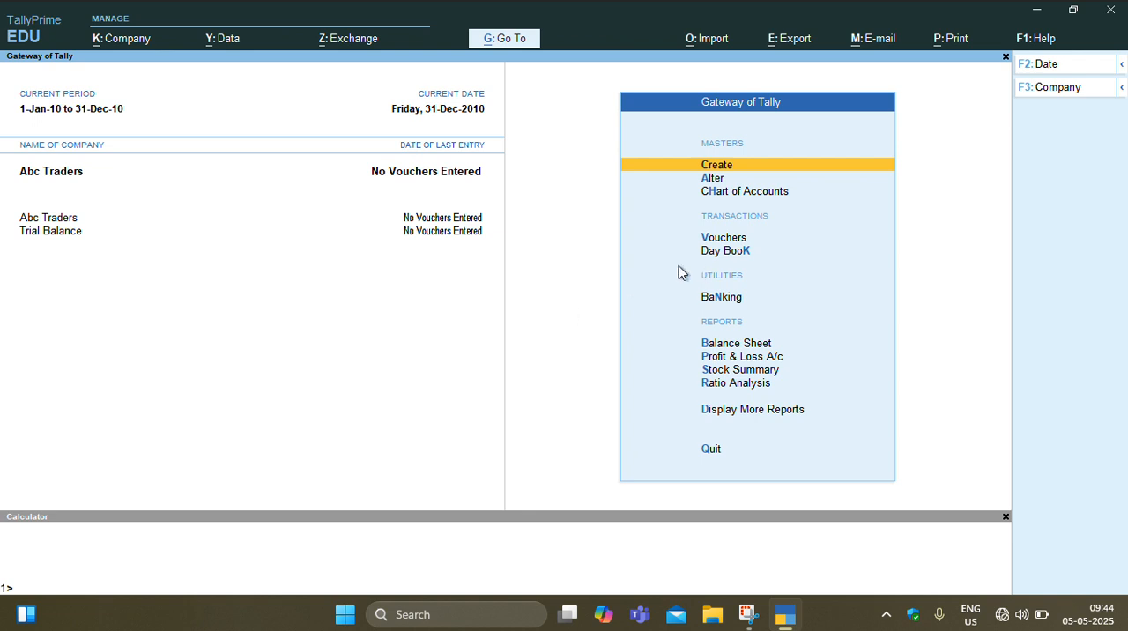
click(1049, 92)
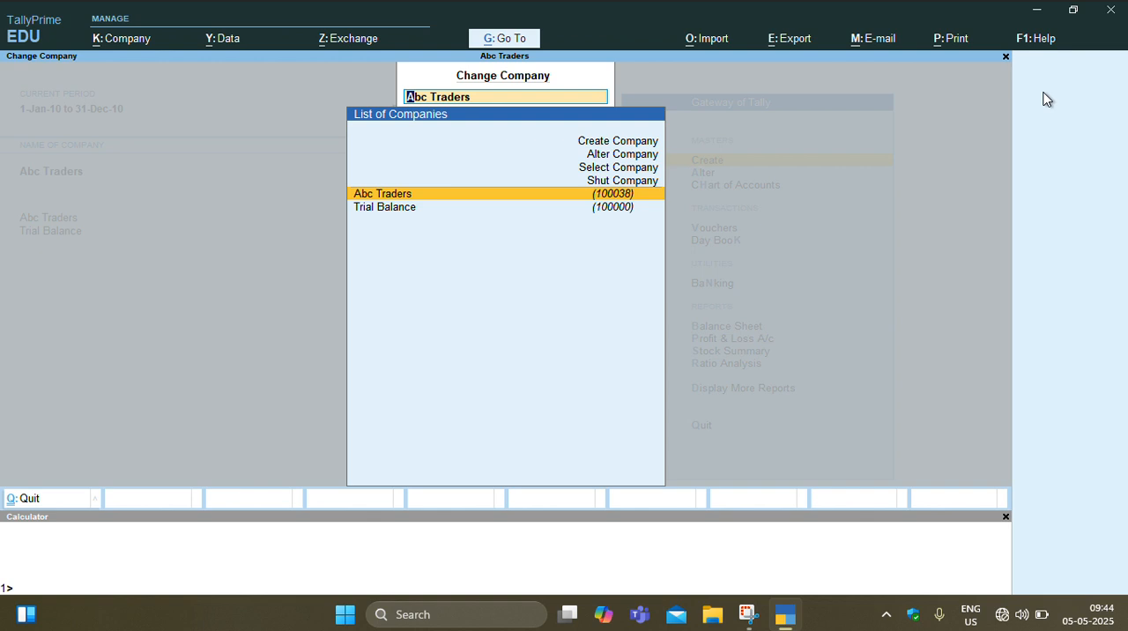
key(Down)
key(Up)
key(Up)
key(Up)
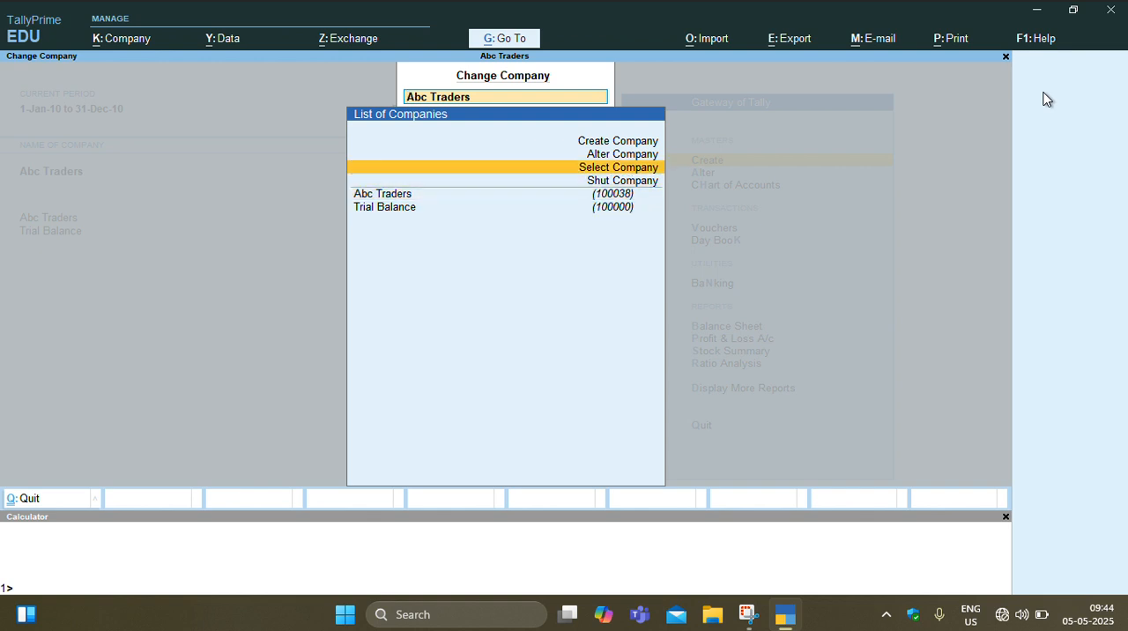
key(Up)
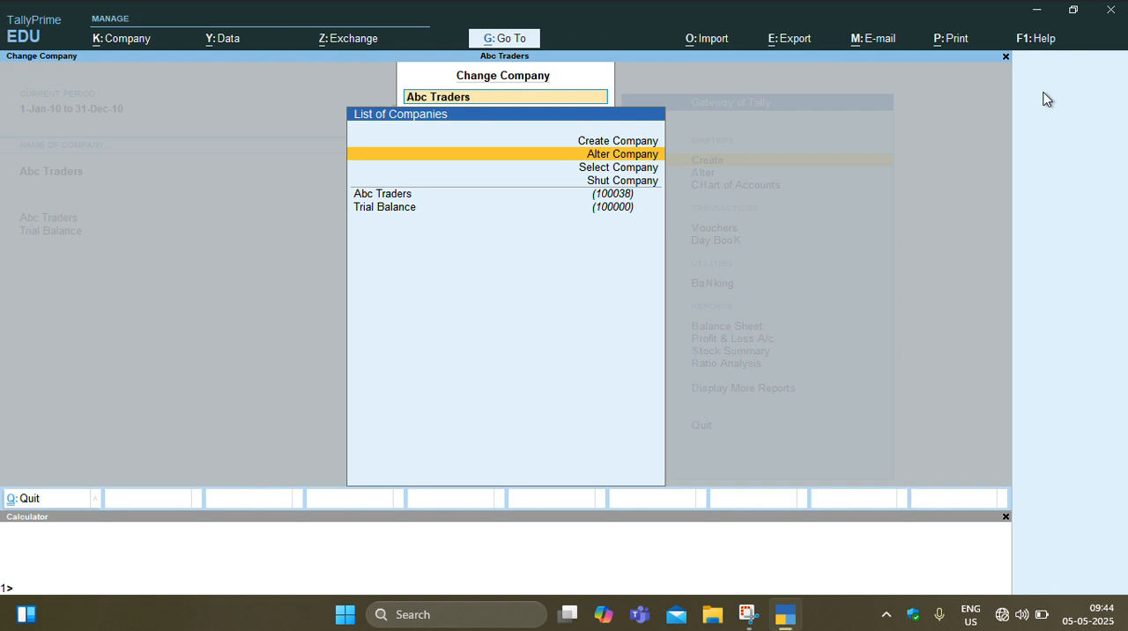
key(Up)
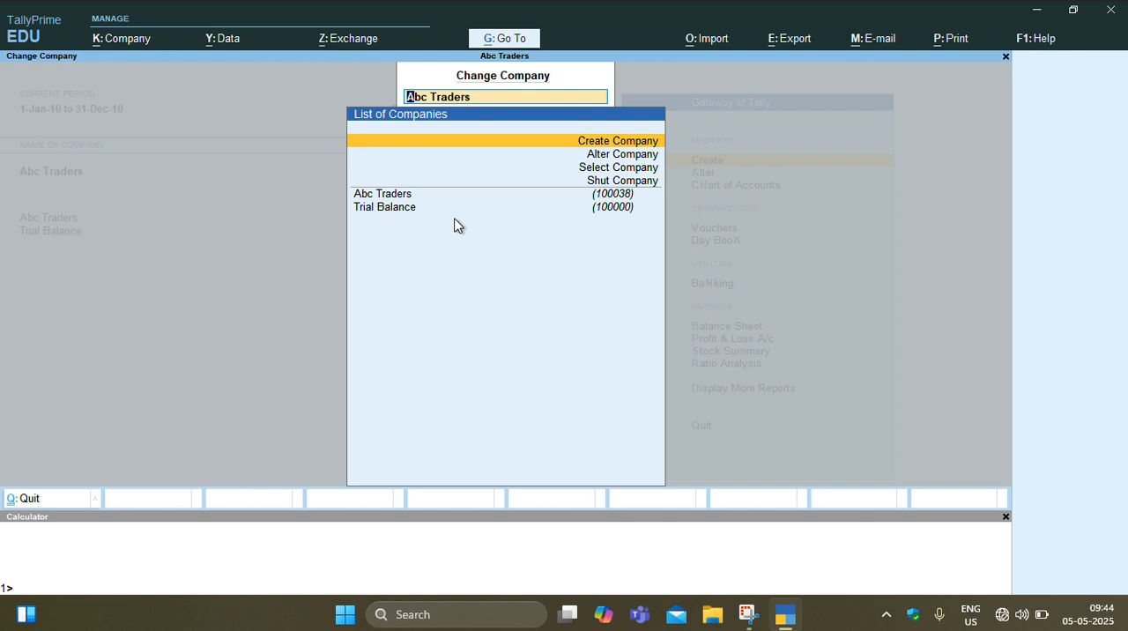
click(567, 142)
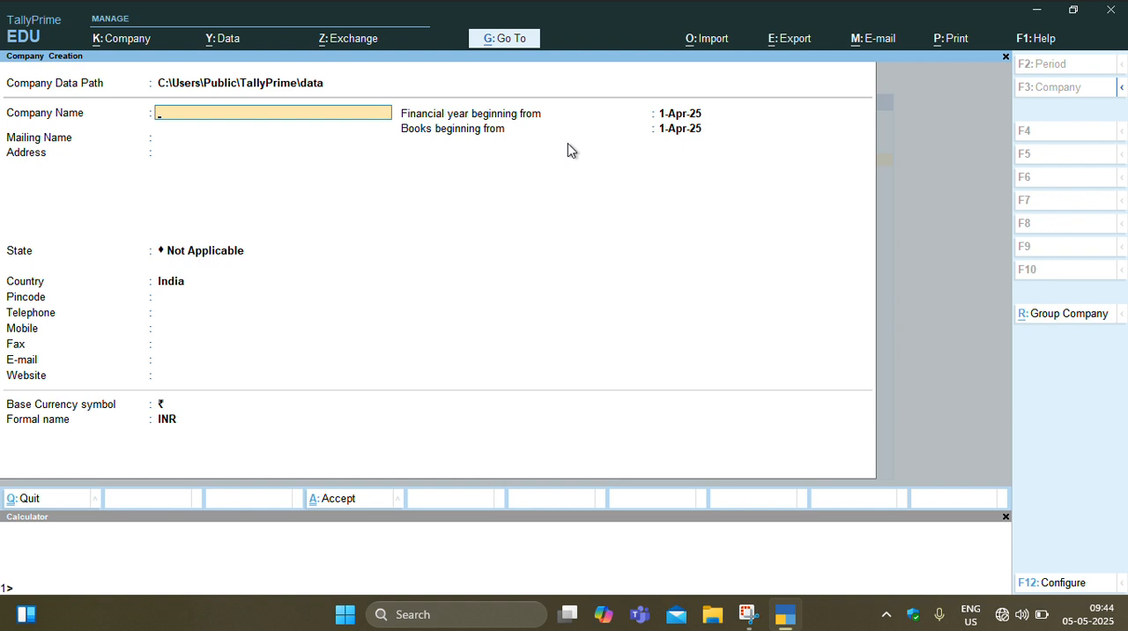
- Enter Xyz Ltd as the company name and mailing name, leaving the address blank
text(Xyz Ltd)
key(Return)
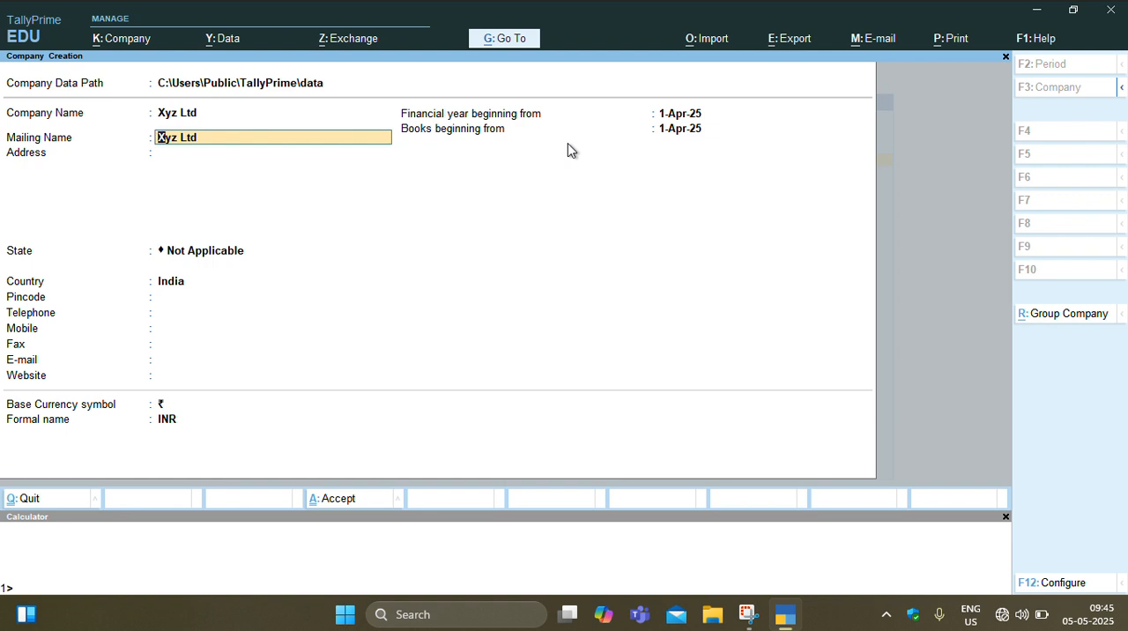
key(Return)
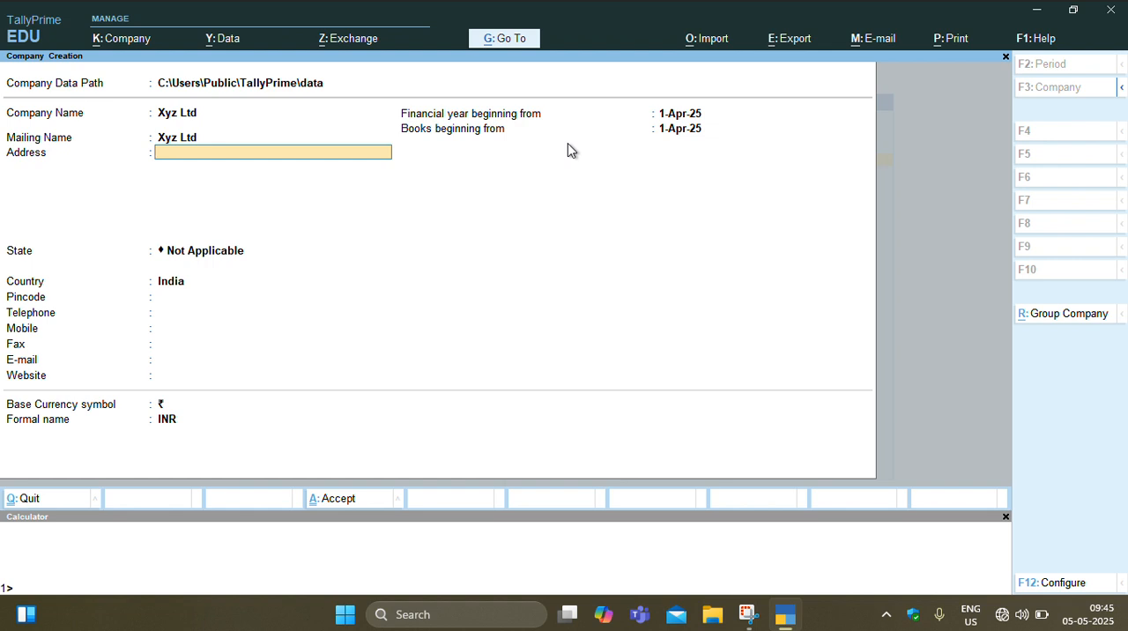
key(Return)
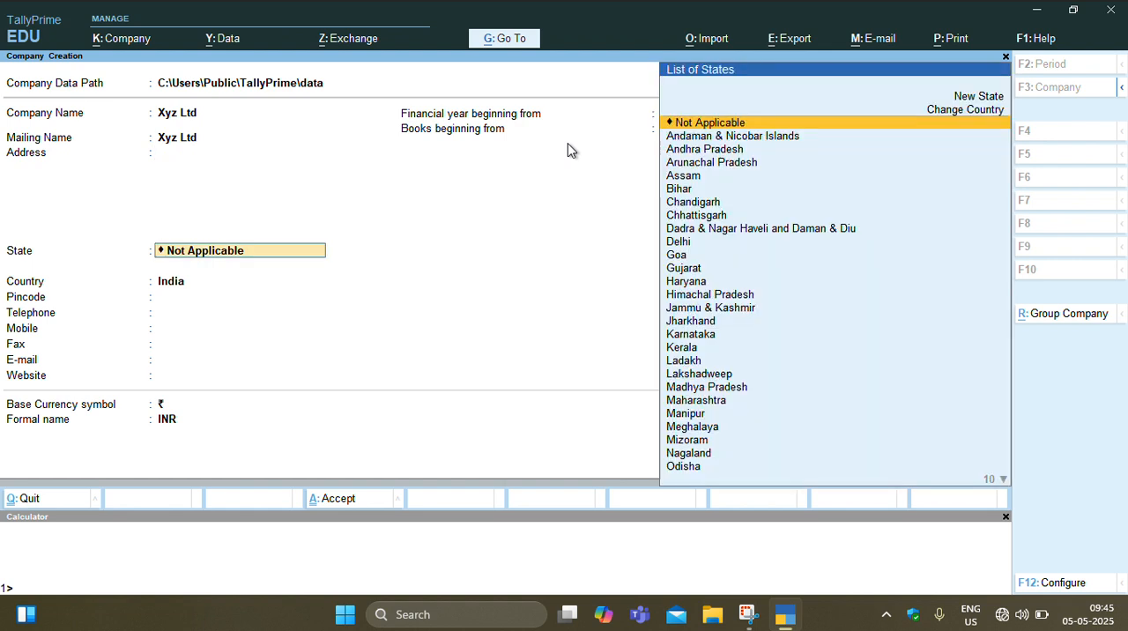
- Set the company's state to Kerala and leave the pincode and all contact fields blank
text(K)
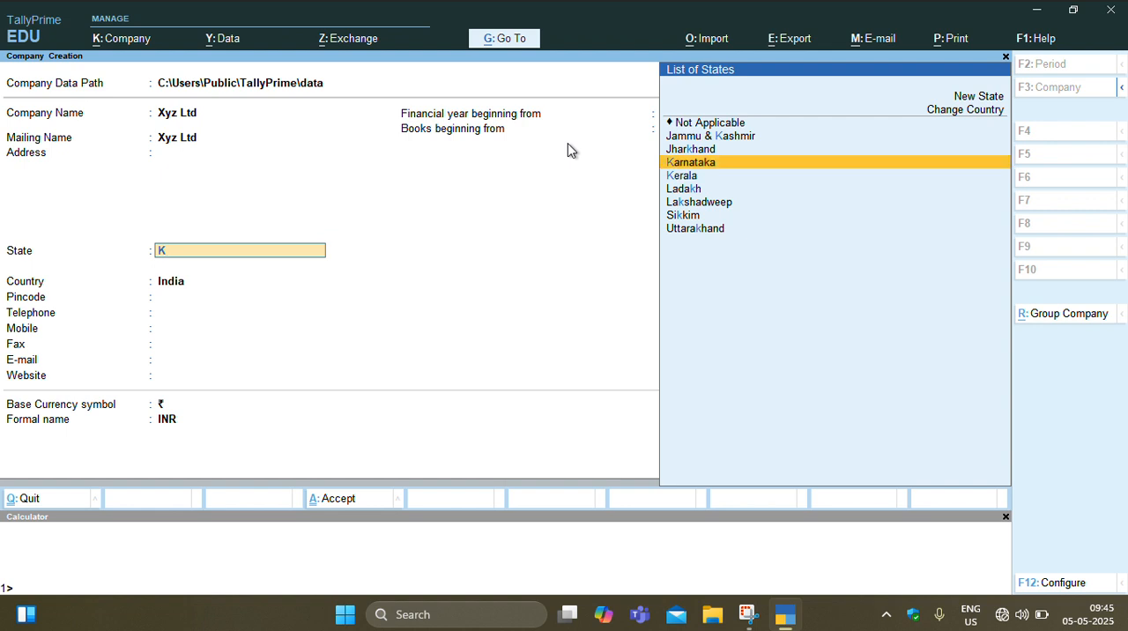
key(Down)
key(Return)
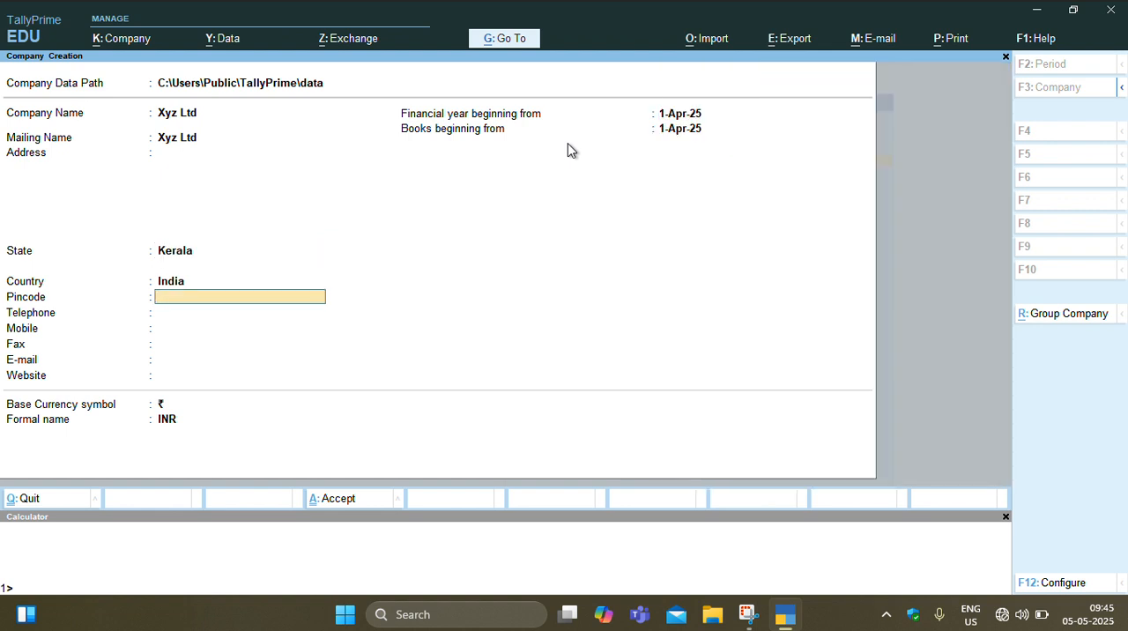
key(Return)
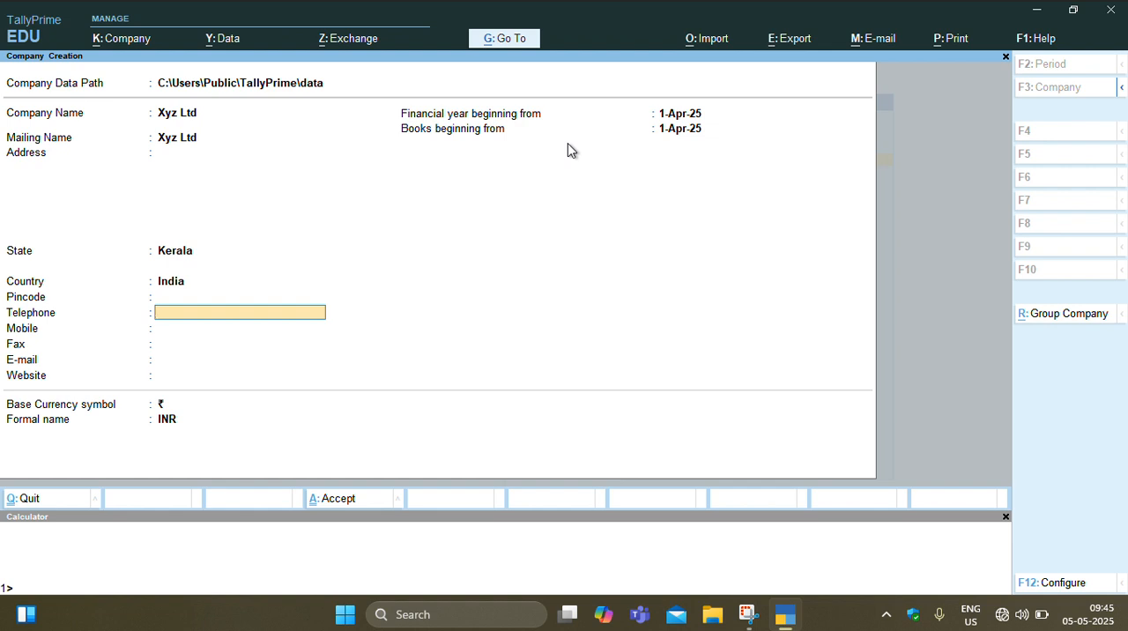
key(Return)
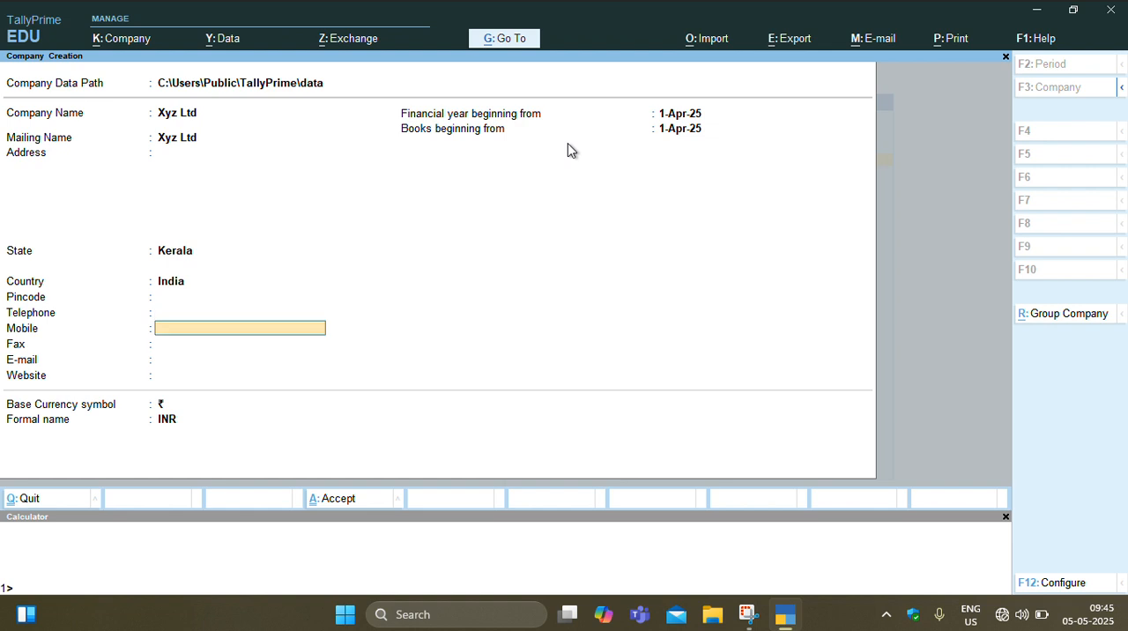
key(Return)
key(Return)
key(Return)
key(Return)
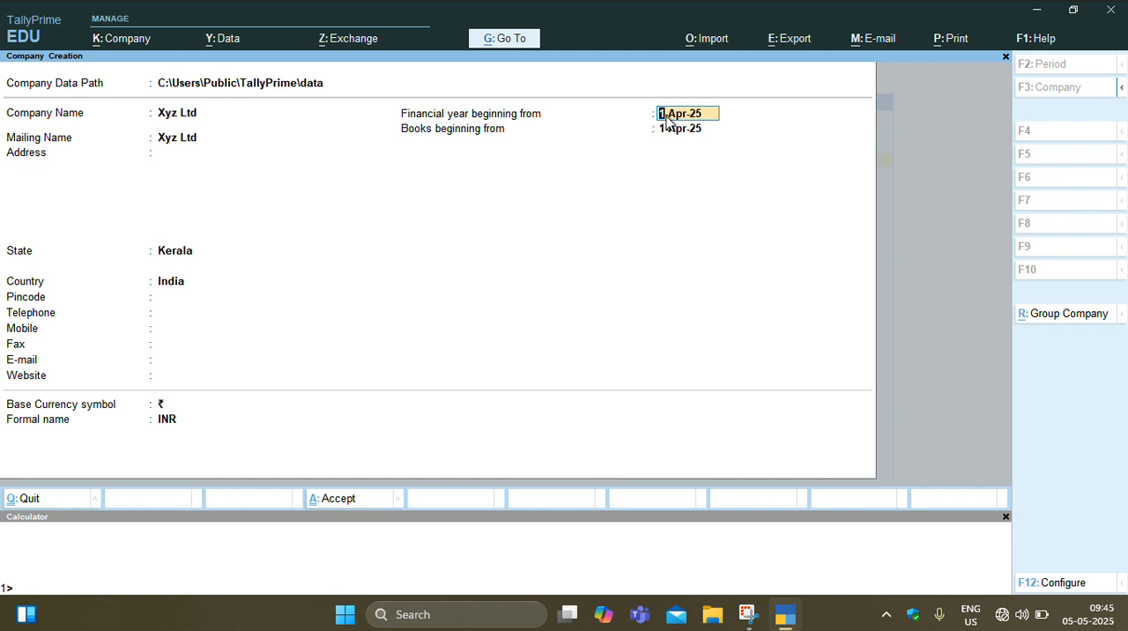
- Set the financial year and books to begin on 1-Apr-20, and create the company with INR as base currency
text(1/4/2020)
key(Return)
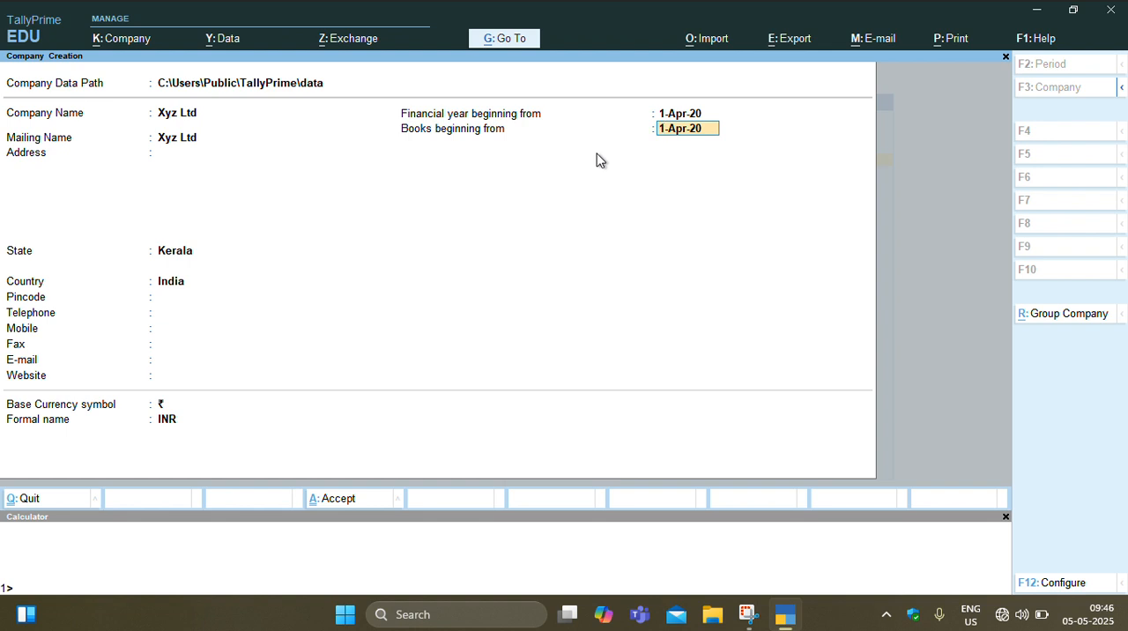
key(Return)
key(Return)
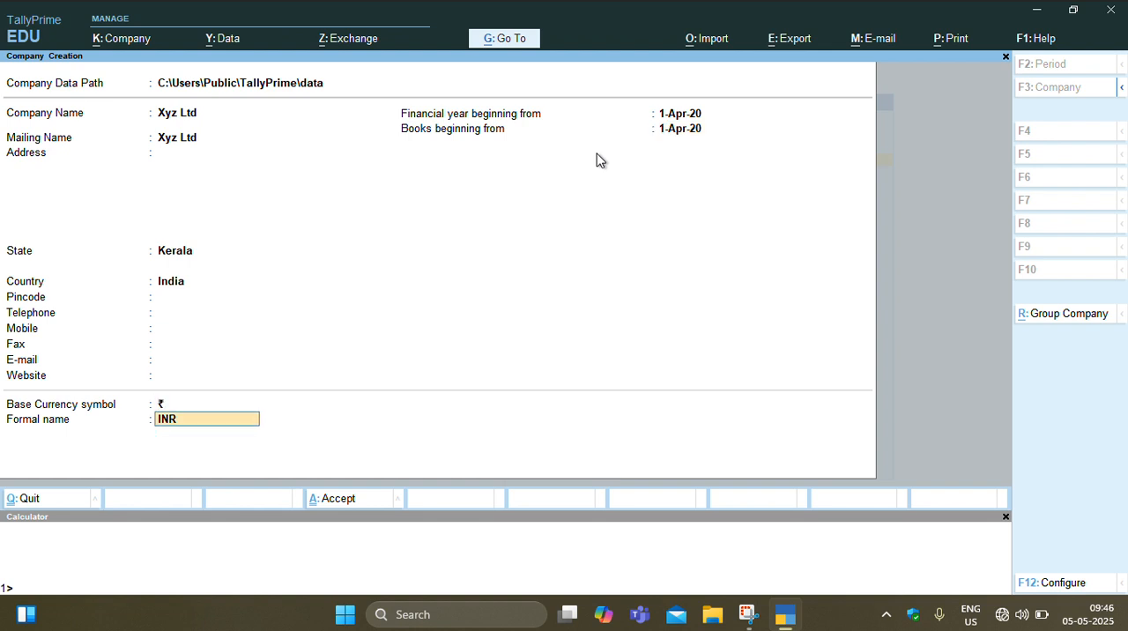
key(Return)
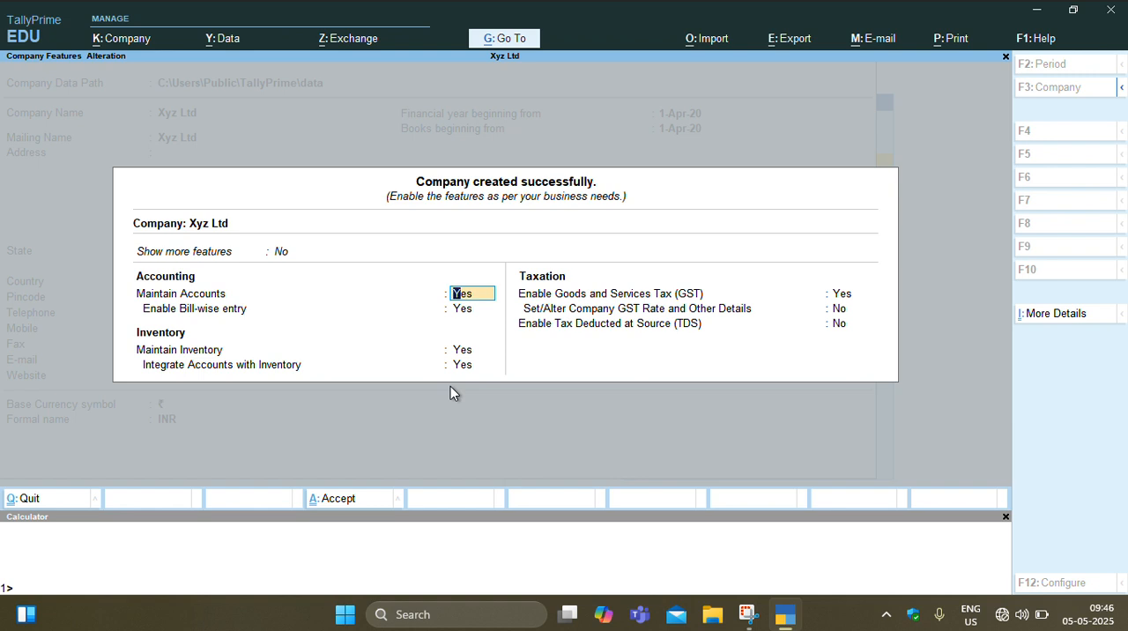
- Accept the company features with accounts, bill-wise entry, integrated inventory and GST enabled
key(Return)
key(Return)
key(Return)
key(Return)
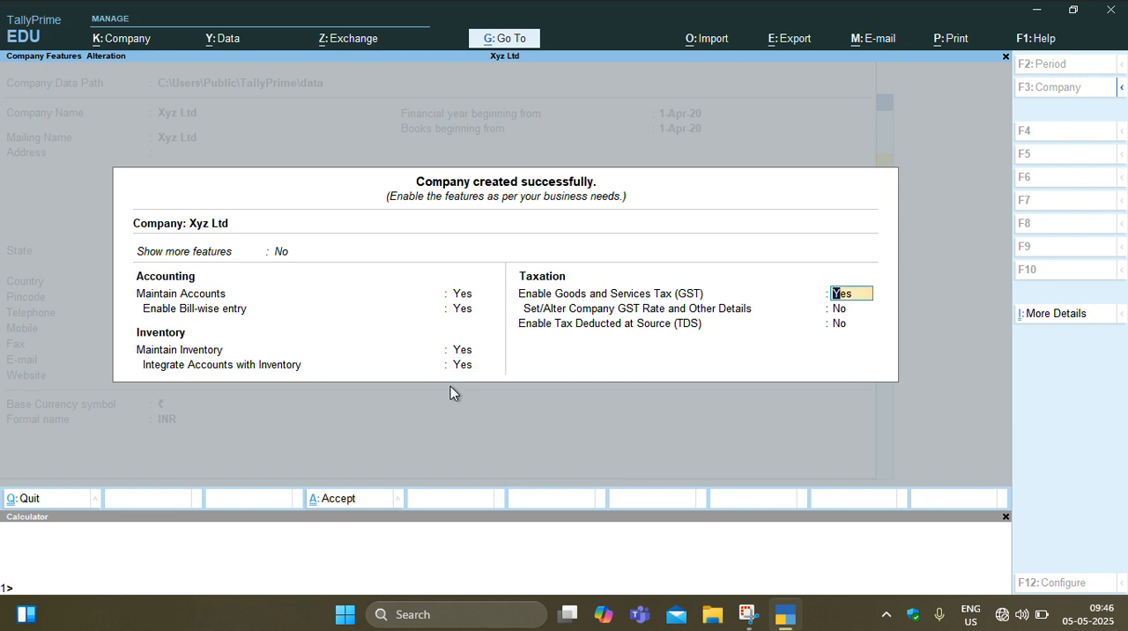
key(ctrl+a)
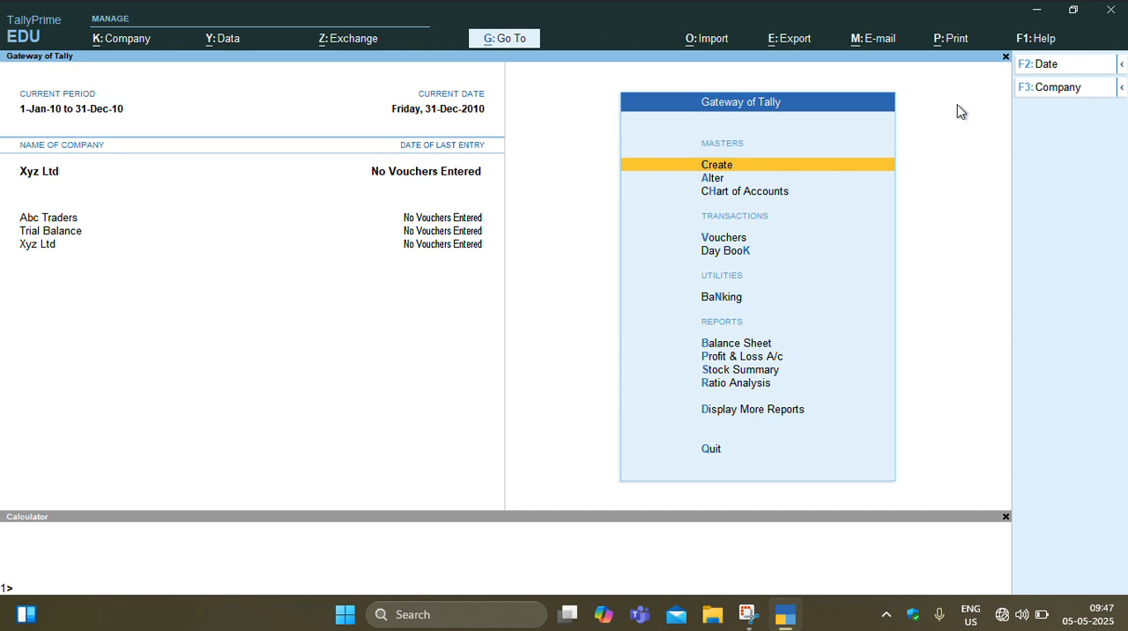
- Shut the Abc Traders company
click(1056, 88)
key(Up)
key(Up)
key(Up)
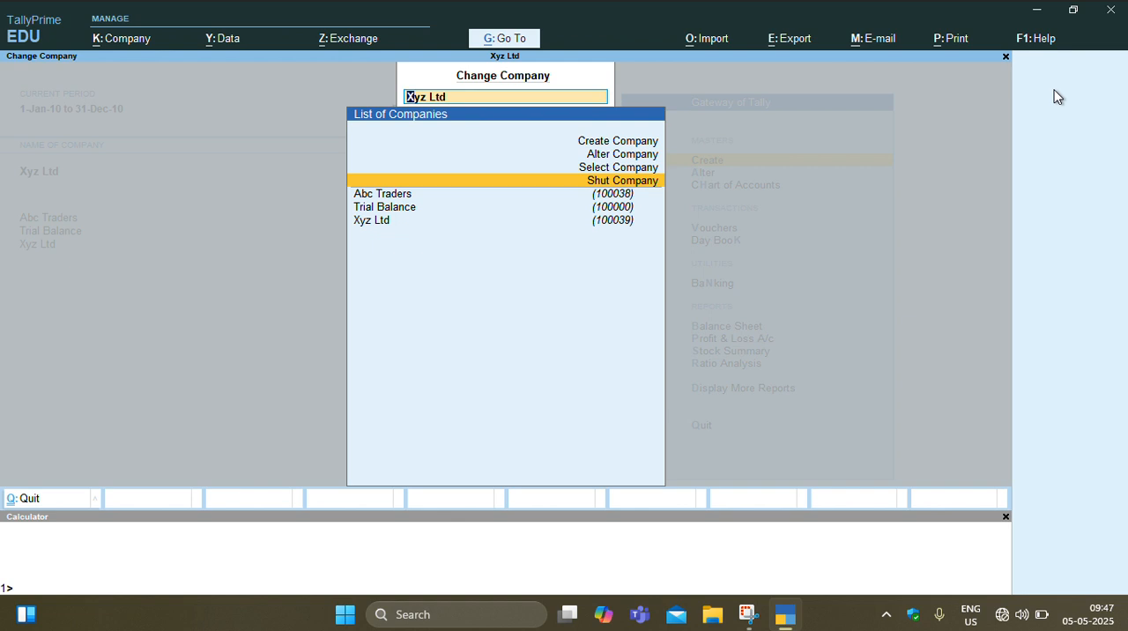
key(Return)
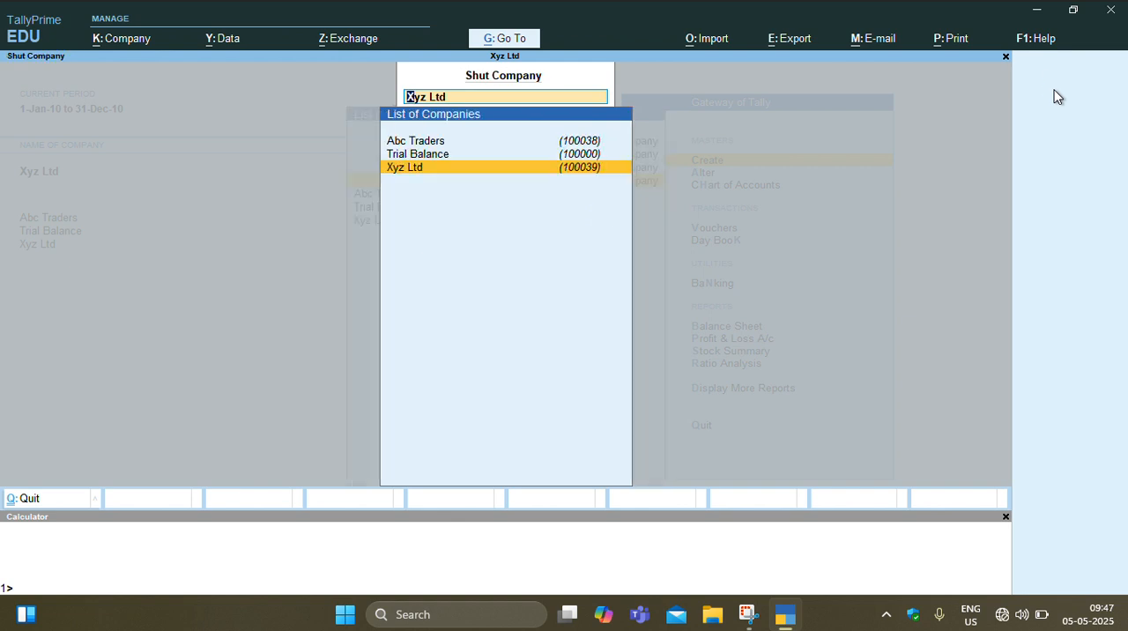
key(Up)
key(Up)
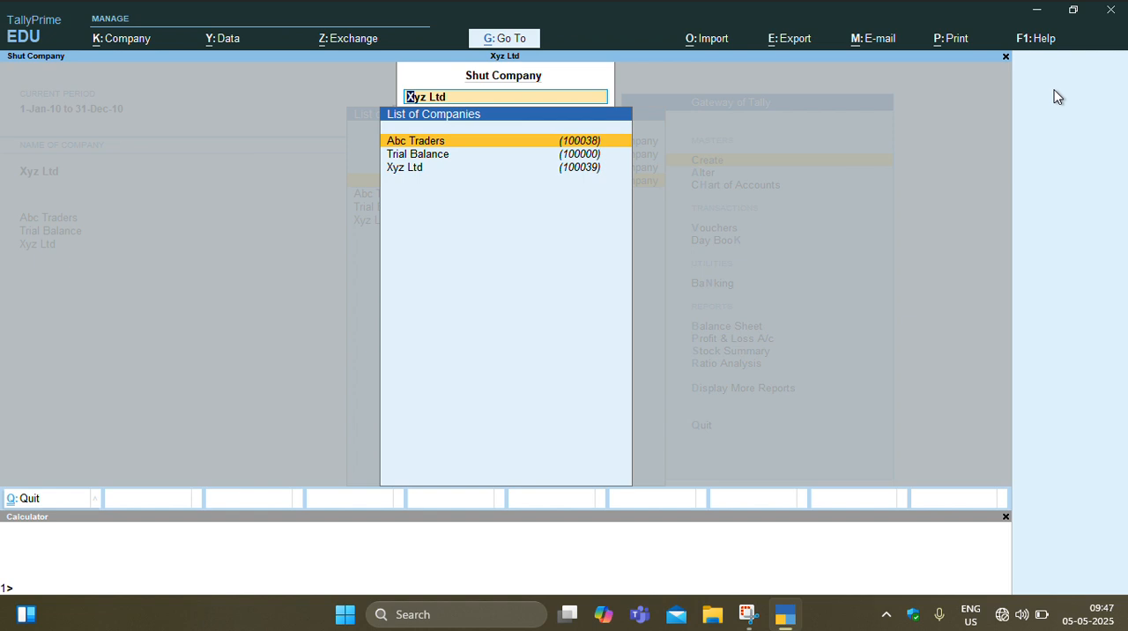
key(Return)
key(Return)
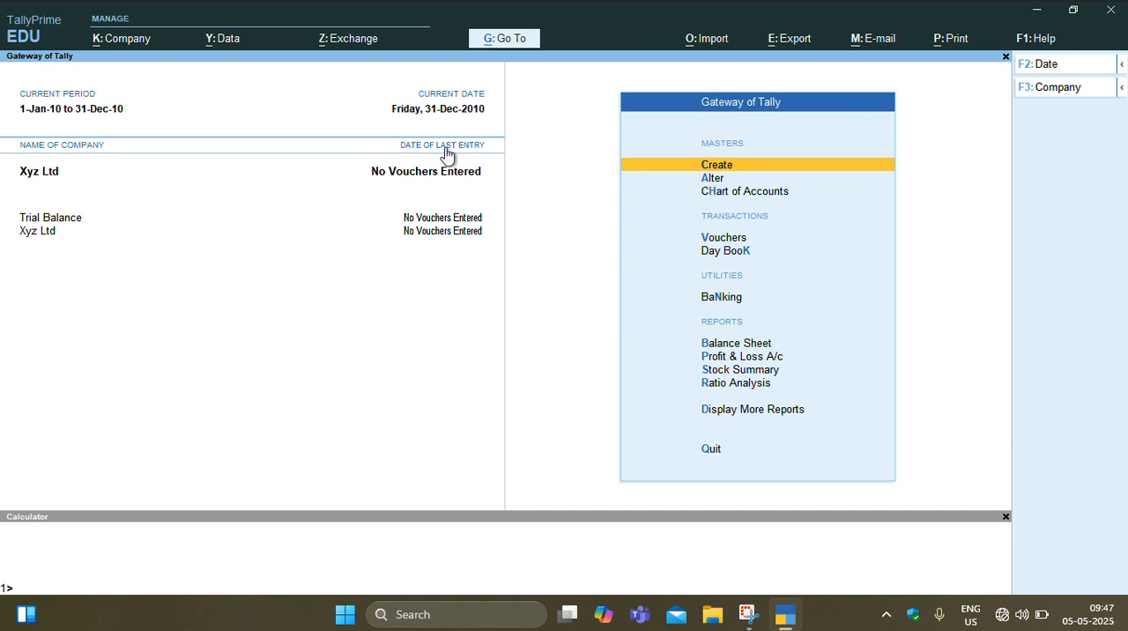
- Shut the Trial Balance company
click(1057, 91)
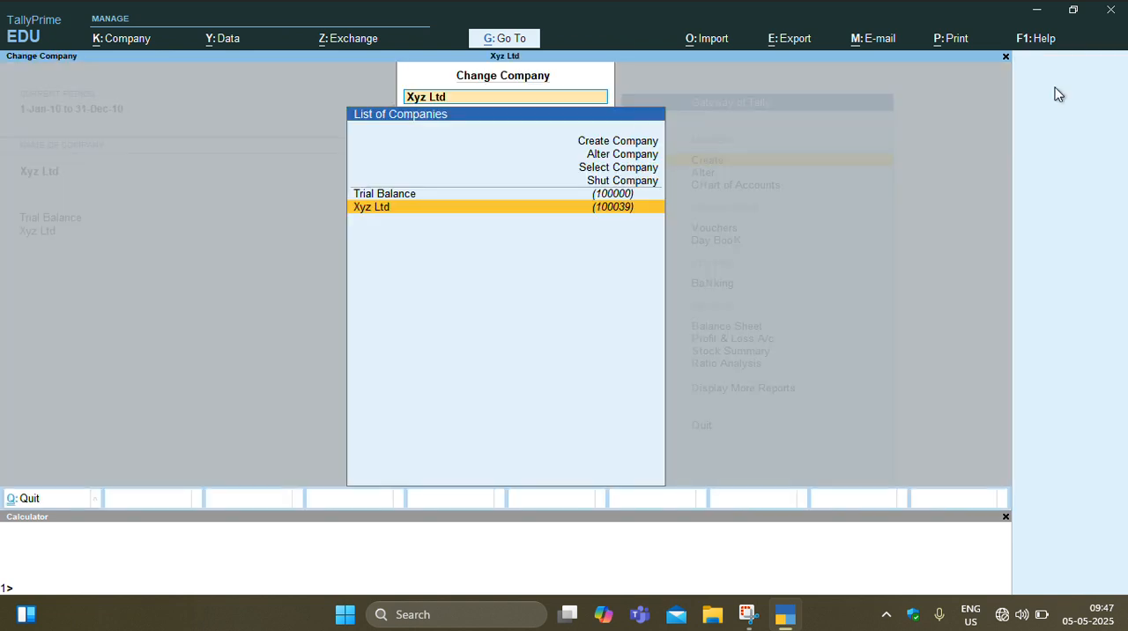
key(Up)
key(Up)
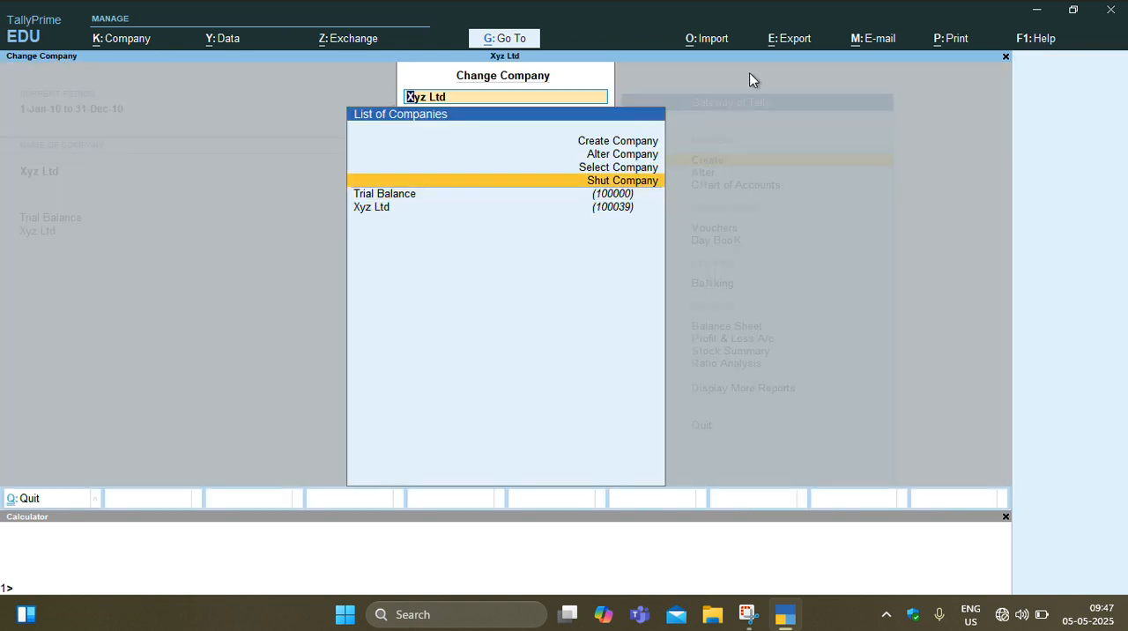
key(Return)
key(Up)
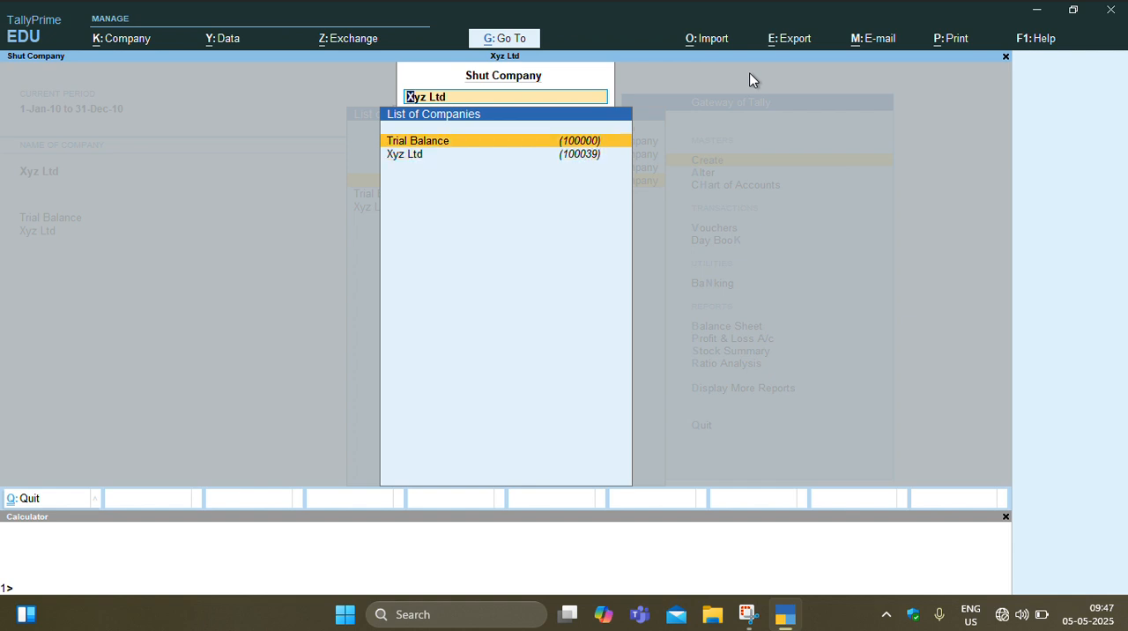
key(Return)
key(Return)
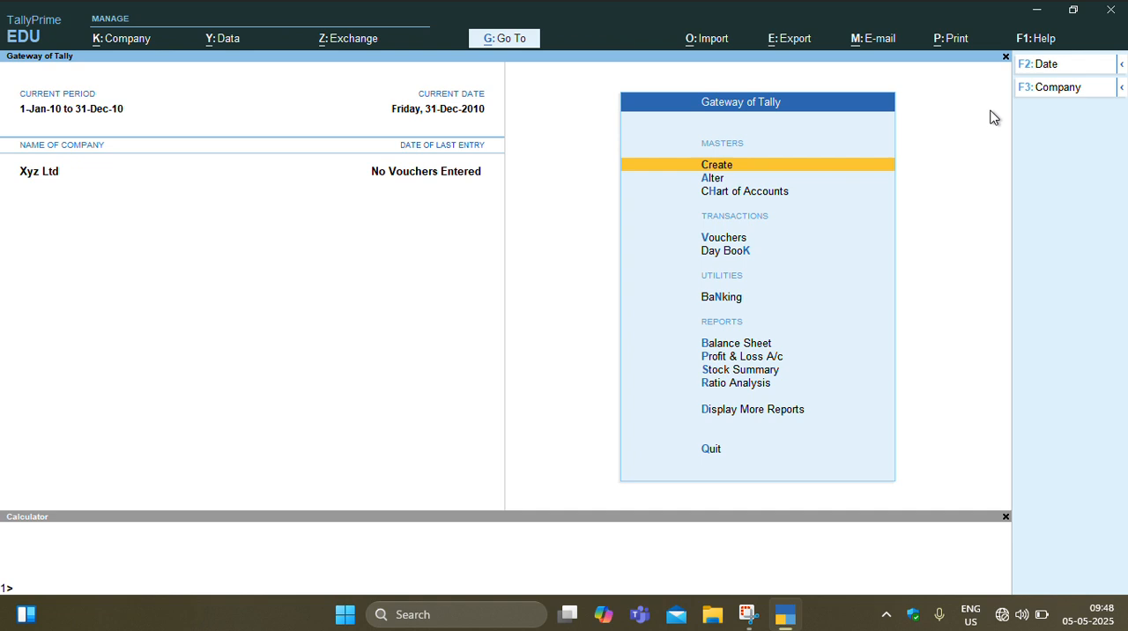
- Alter Xyz Ltd by changing its company name and mailing name to "Xyz Ltd.....", and save the company
click(1044, 94)
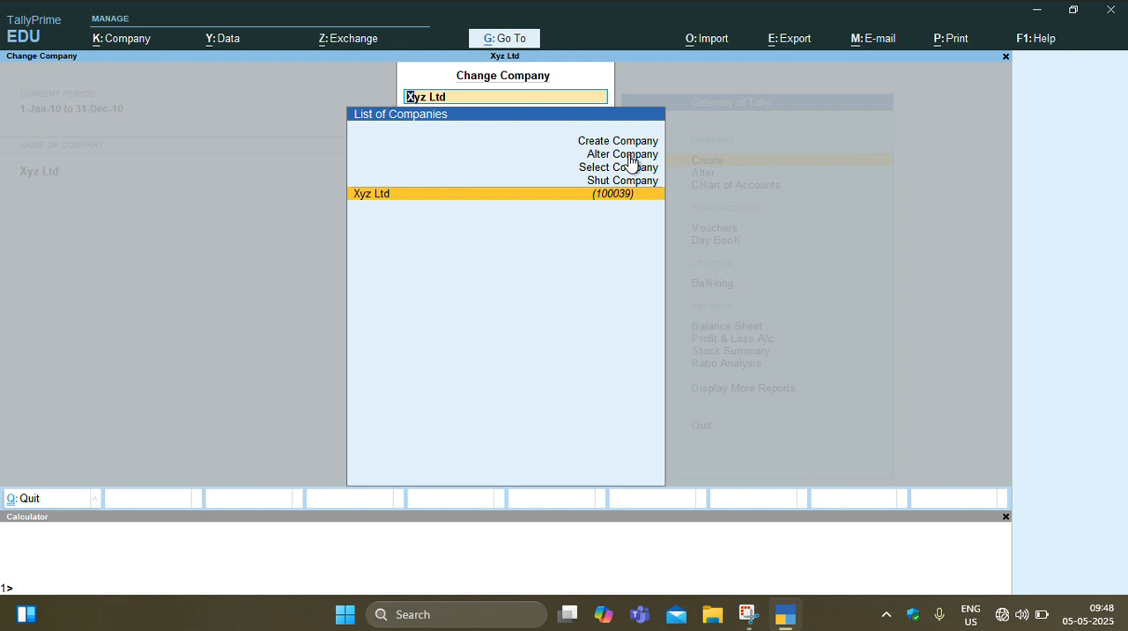
click(631, 162)
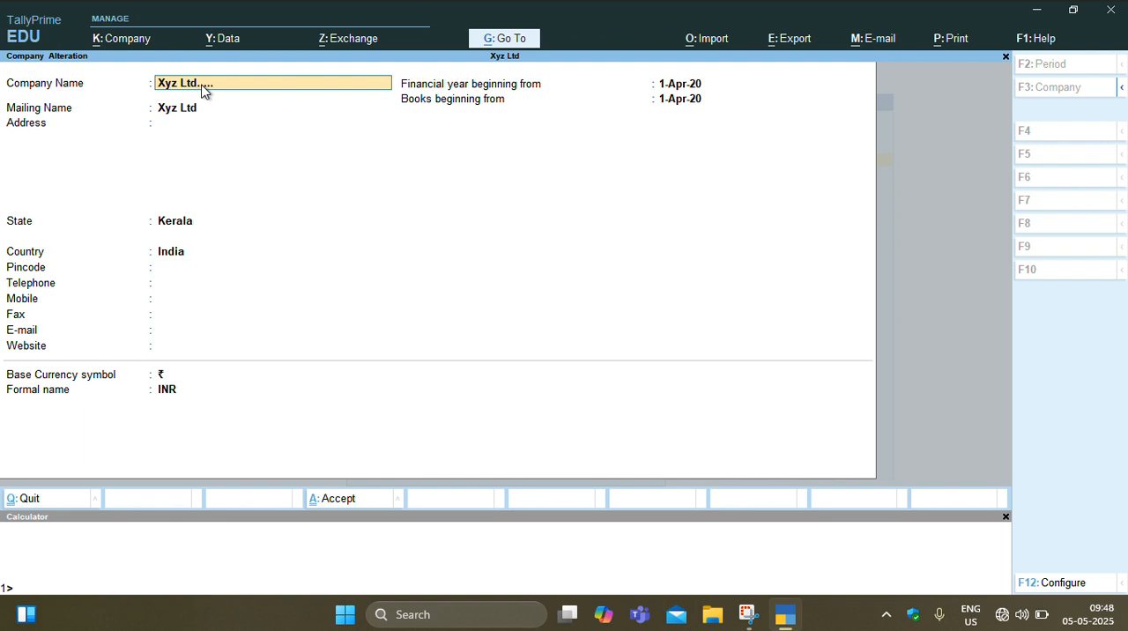
key(Return)
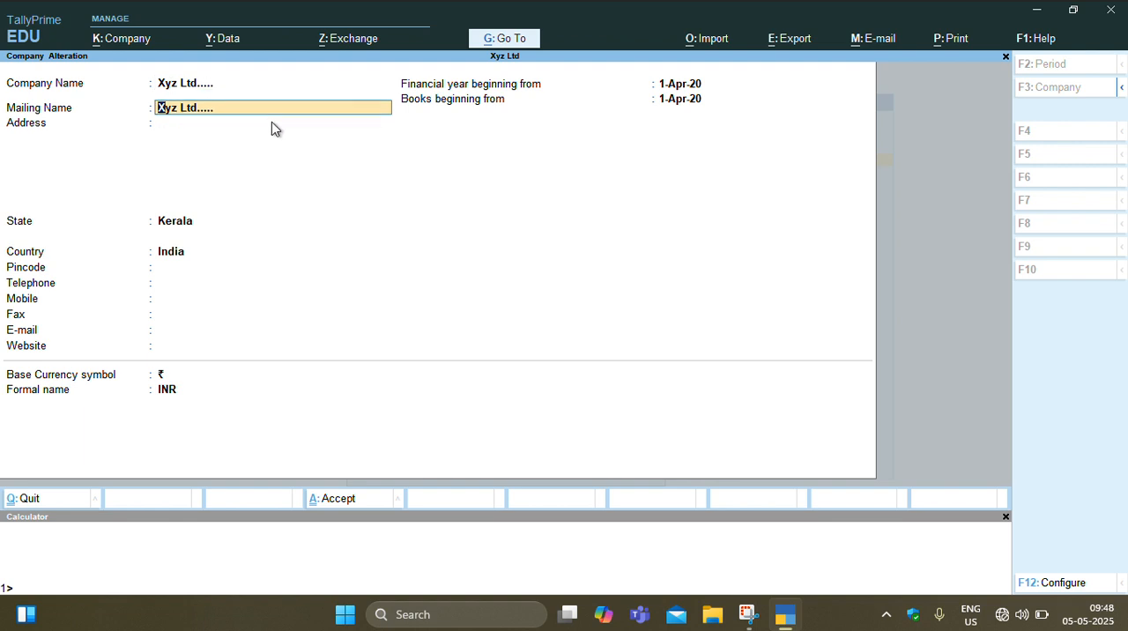
key(Return)
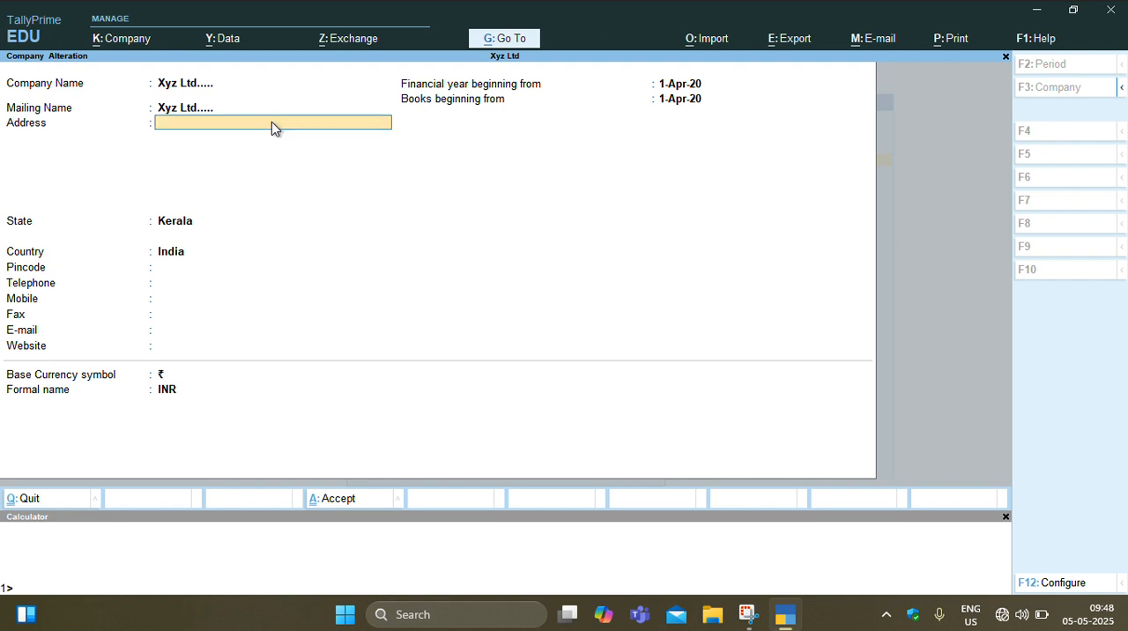
key(Return)
key(Return)
key(Return)
key(ctrl)
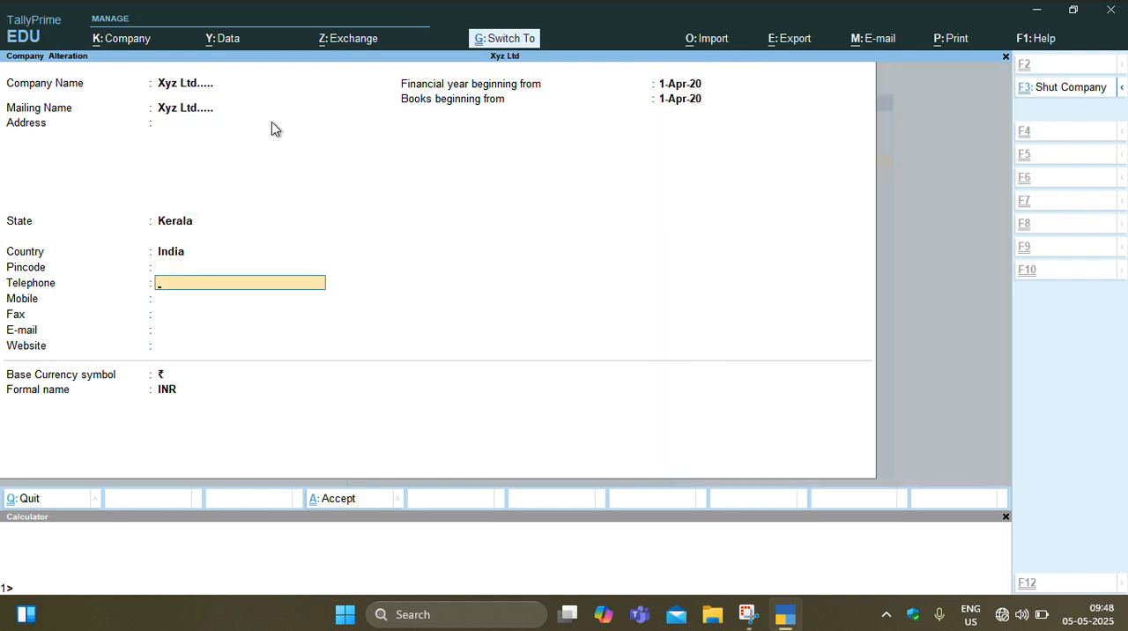
key(ctrl+a)
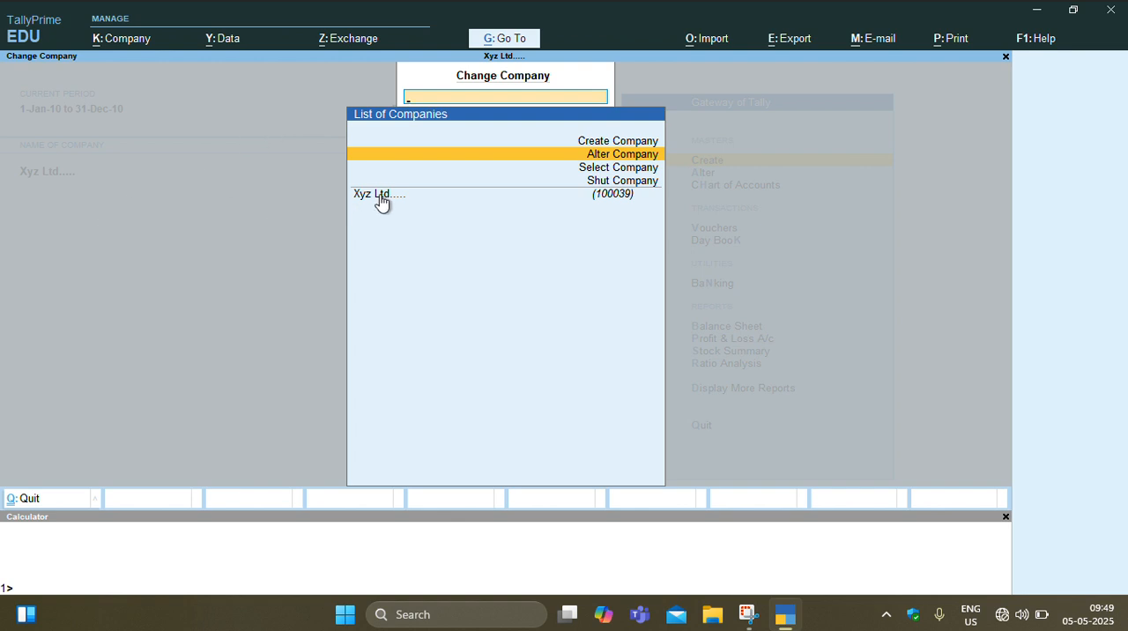
- Select the Asd company from the data folder's company list and open it alongside Xyz Ltd.....
click(584, 167)
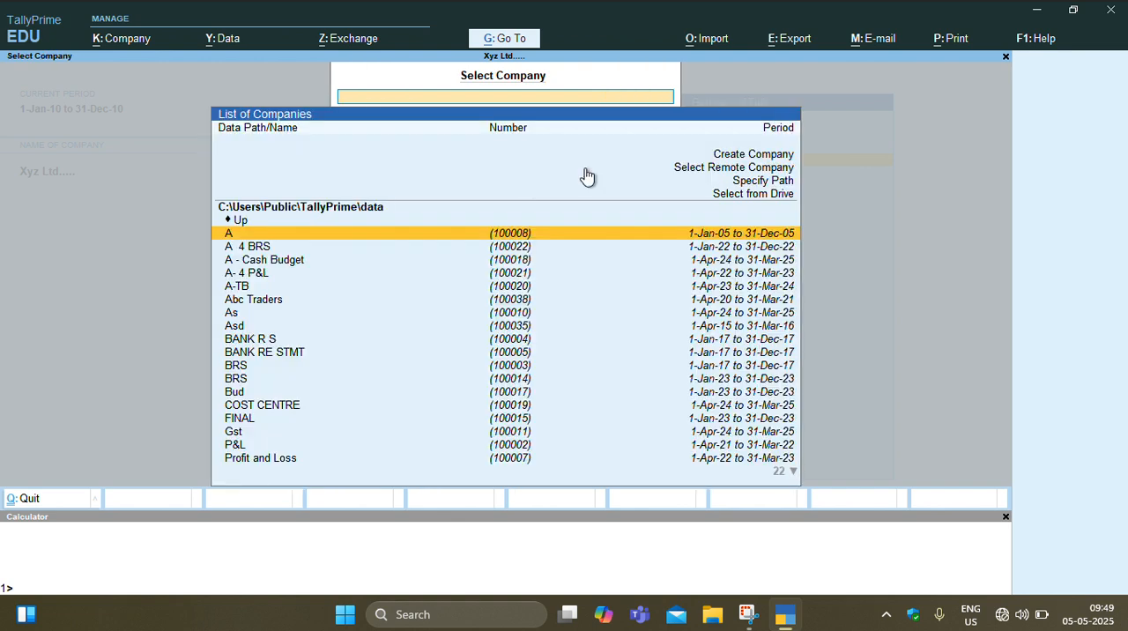
key(Down)
key(Down)
key(Down)
key(Down)
key(Down)
key(Down)
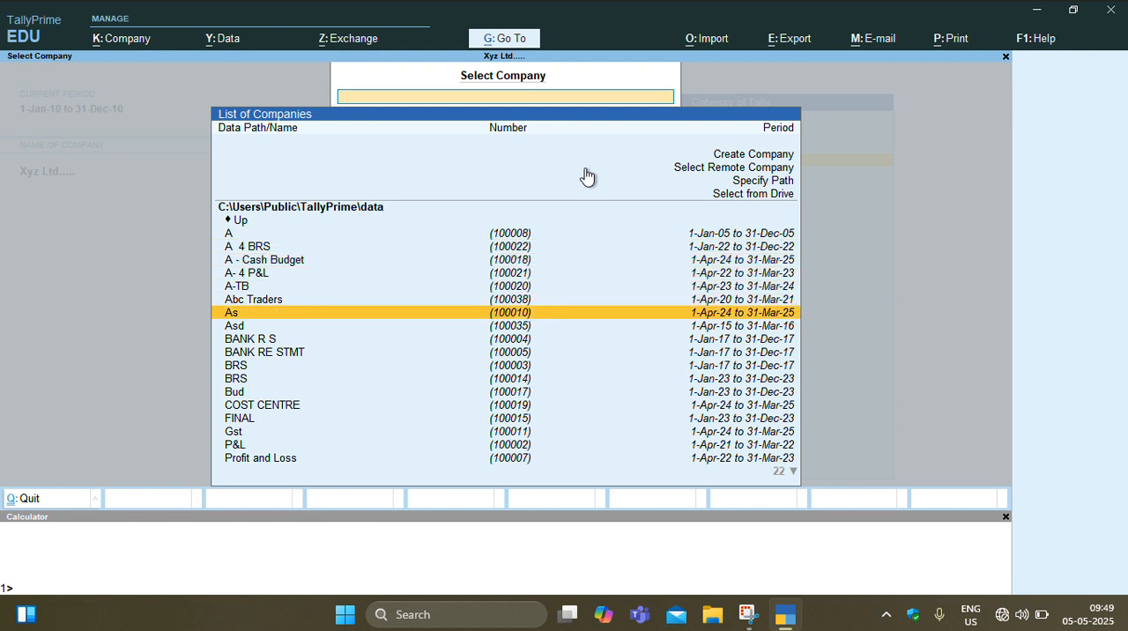
key(Down)
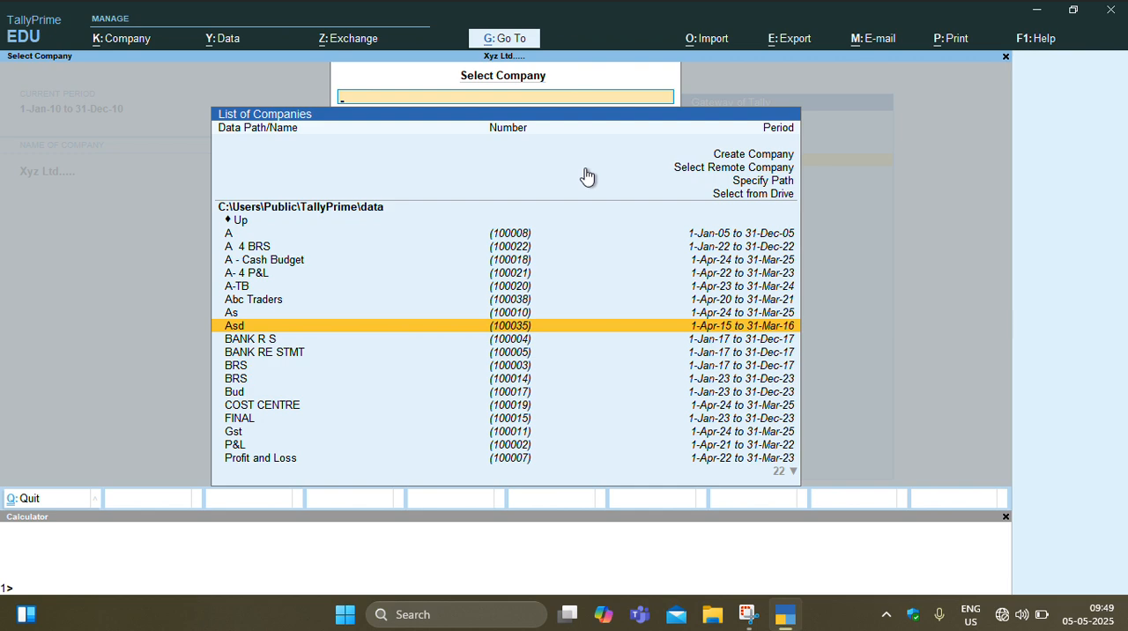
key(Down)
key(Down)
key(Down)
key(Down)
key(Down)
key(Down)
key(Down)
key(Down)
key(Down)
key(Down)
key(Down)
key(Down)
key(Down)
key(Down)
key(Down)
key(Down)
key(Down)
key(Down)
key(Down)
key(Down)
key(Down)
key(Down)
key(Down)
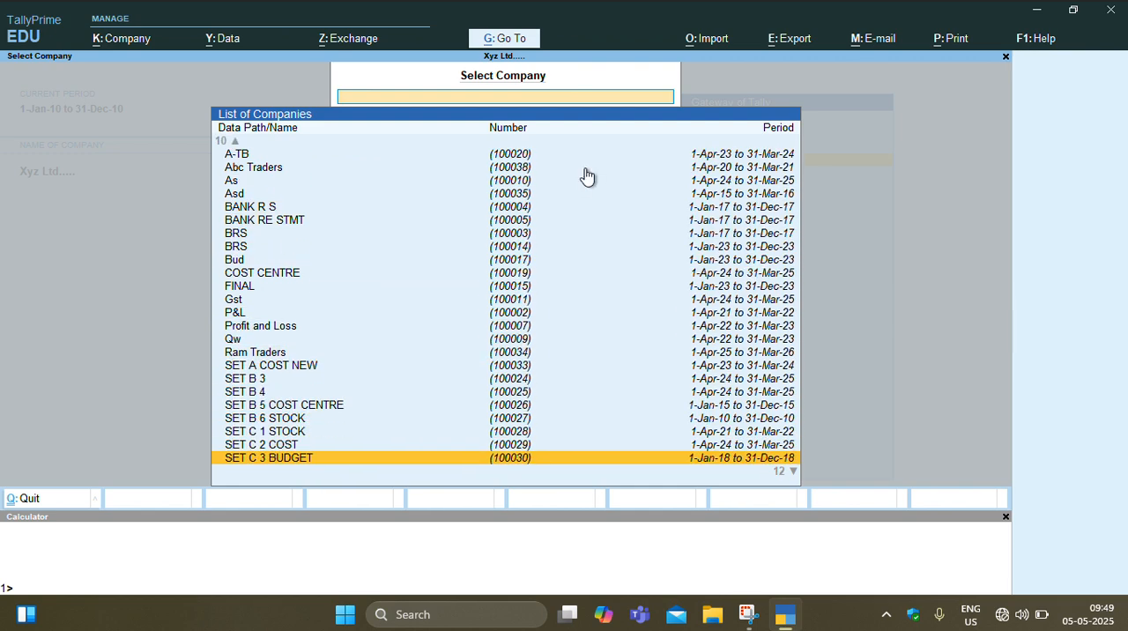
key(Up)
key(Up)
key(Up)
key(Up)
key(Up)
key(Up)
key(Up)
key(Up)
key(Up)
key(Up)
key(Up)
key(Up)
key(Up)
key(Up)
key(Up)
key(Up)
key(Up)
key(Up)
key(Up)
key(Up)
key(Up)
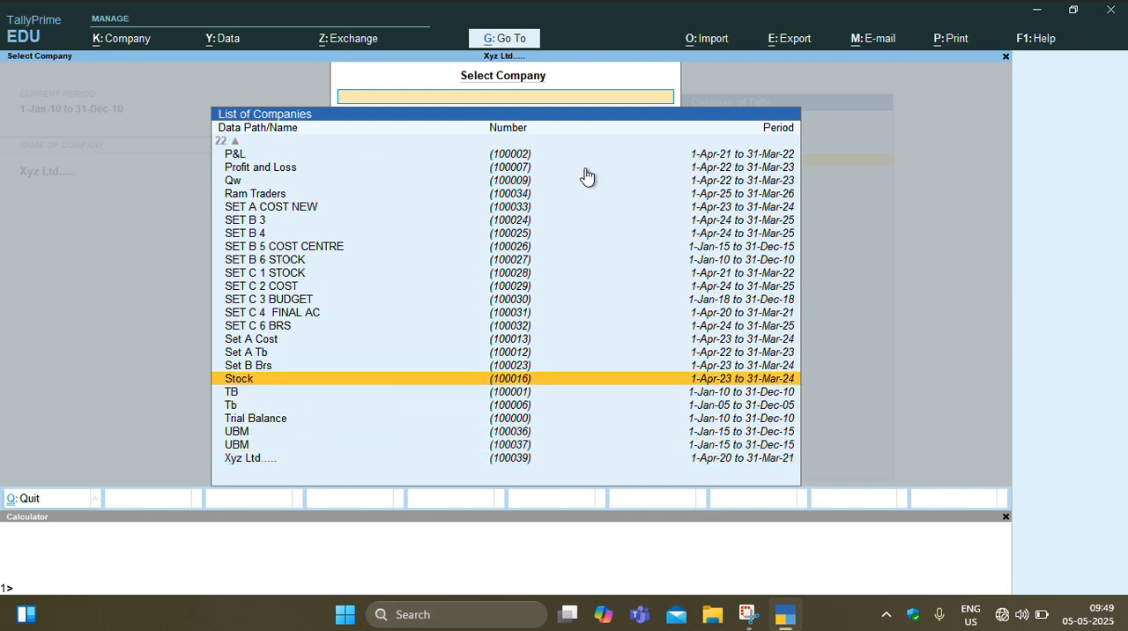
key(Down)
key(Down)
key(Down)
key(Down)
key(Down)
key(Down)
key(Down)
key(Down)
key(Down)
key(Down)
key(Down)
key(Down)
key(Down)
key(Down)
key(Down)
key(Down)
key(Down)
key(Down)
key(Down)
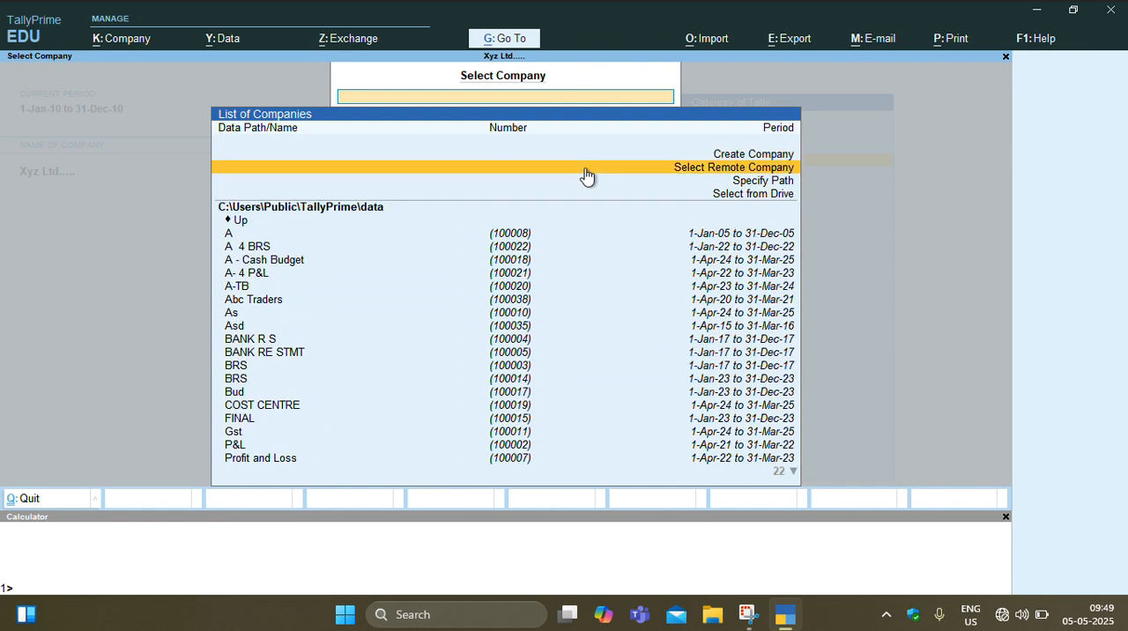
key(Up)
key(Up)
key(Up)
key(Up)
key(Up)
key(Up)
key(Up)
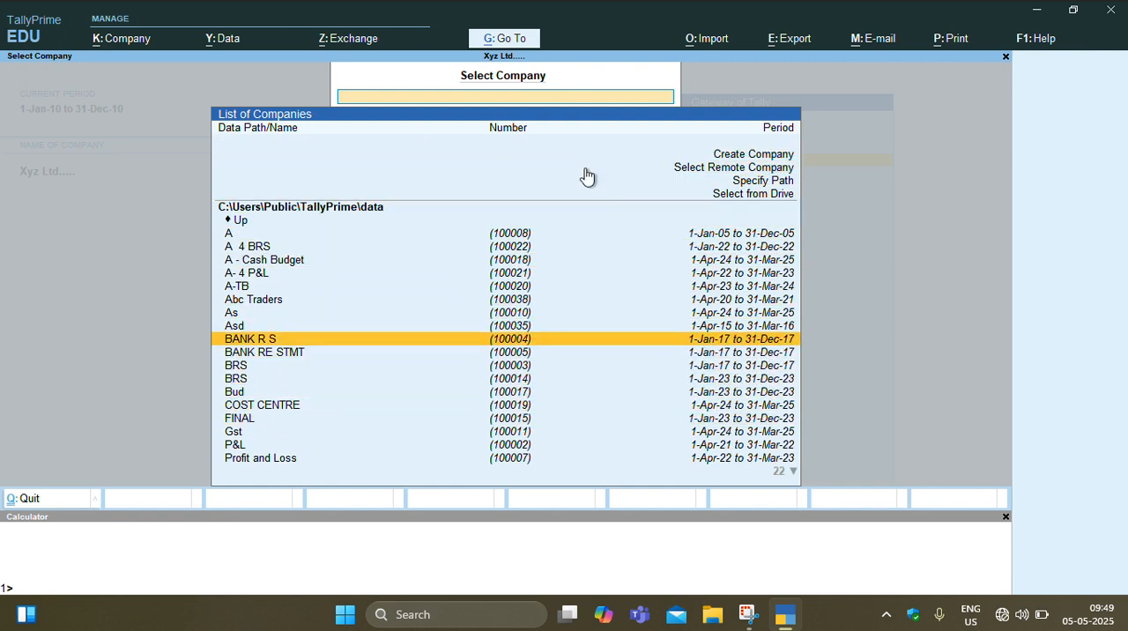
key(Return)
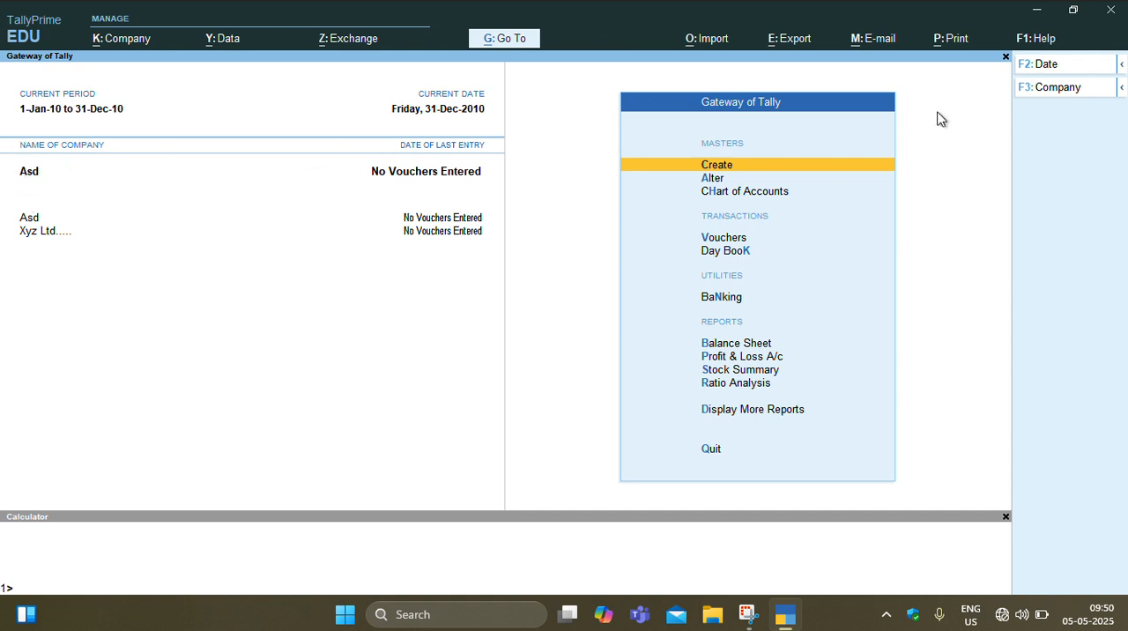
- Shut the Asd company and confirm closing it
click(1075, 88)
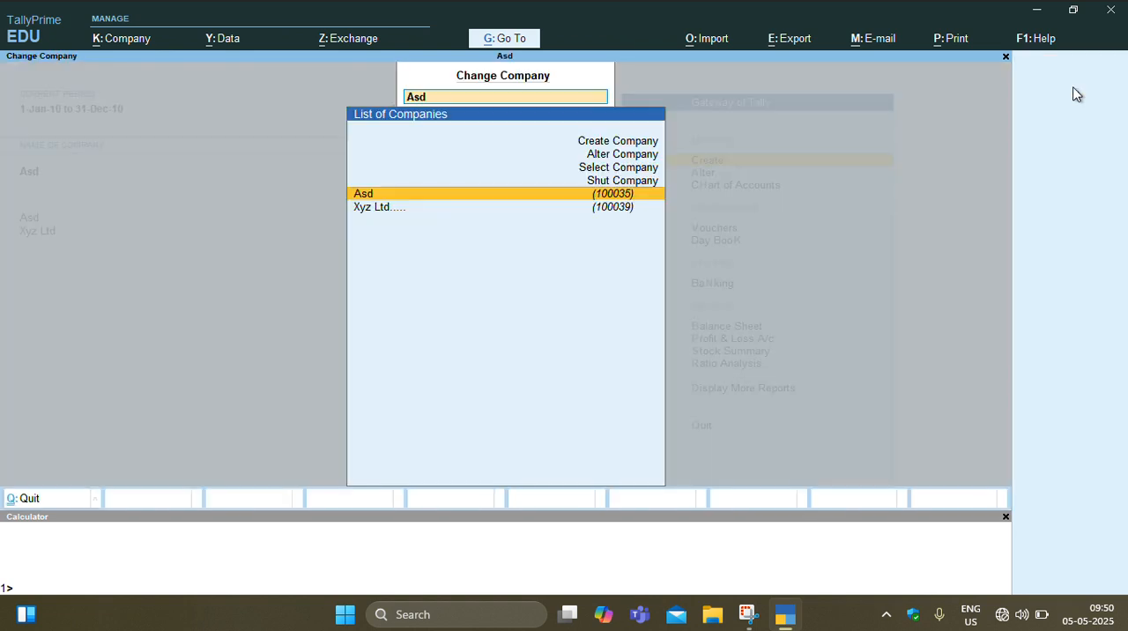
click(624, 181)
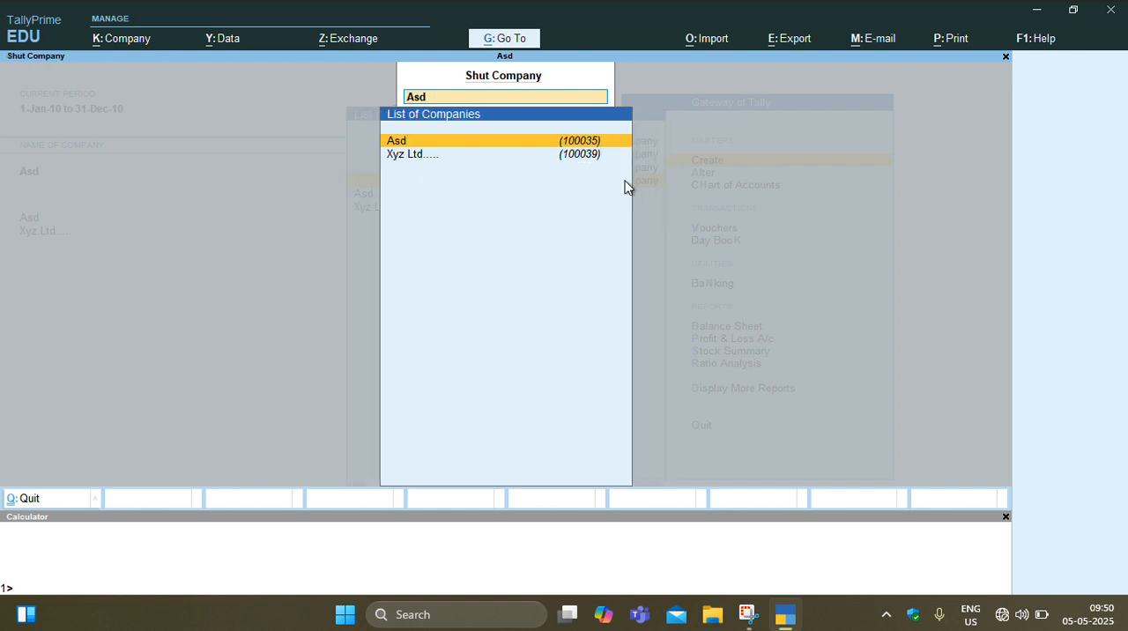
key(Return)
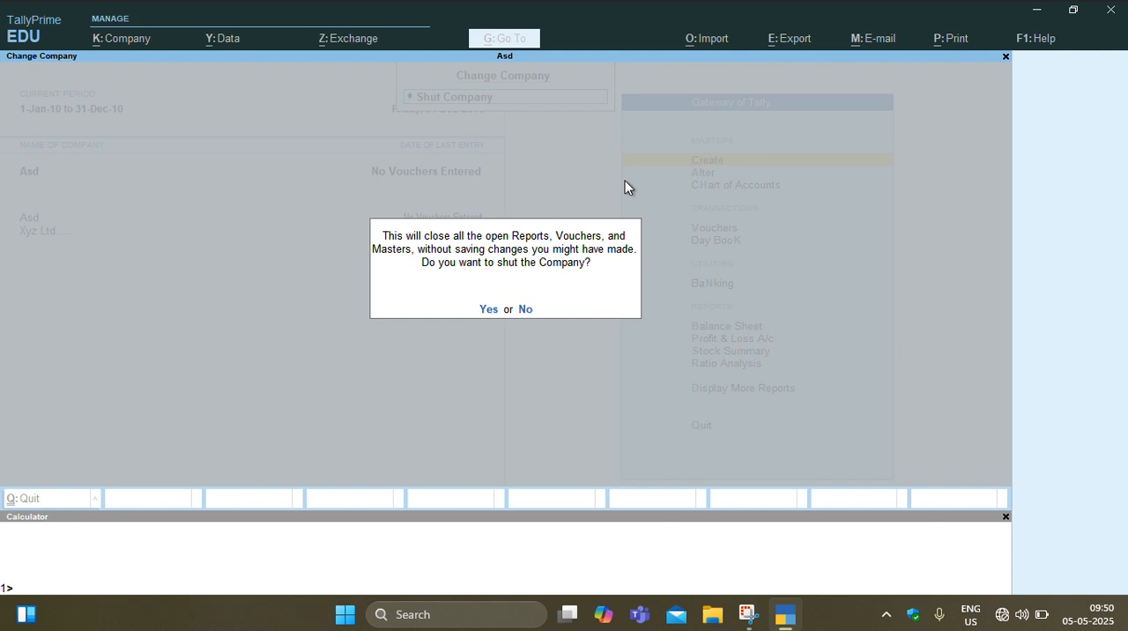
key(Return)
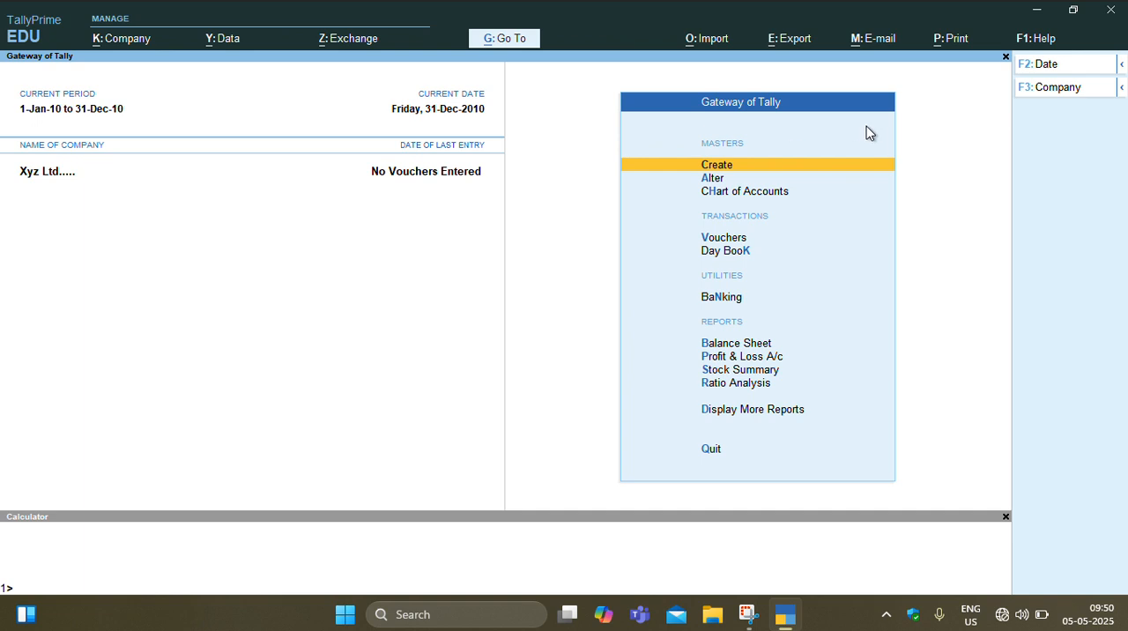
click(1054, 67)
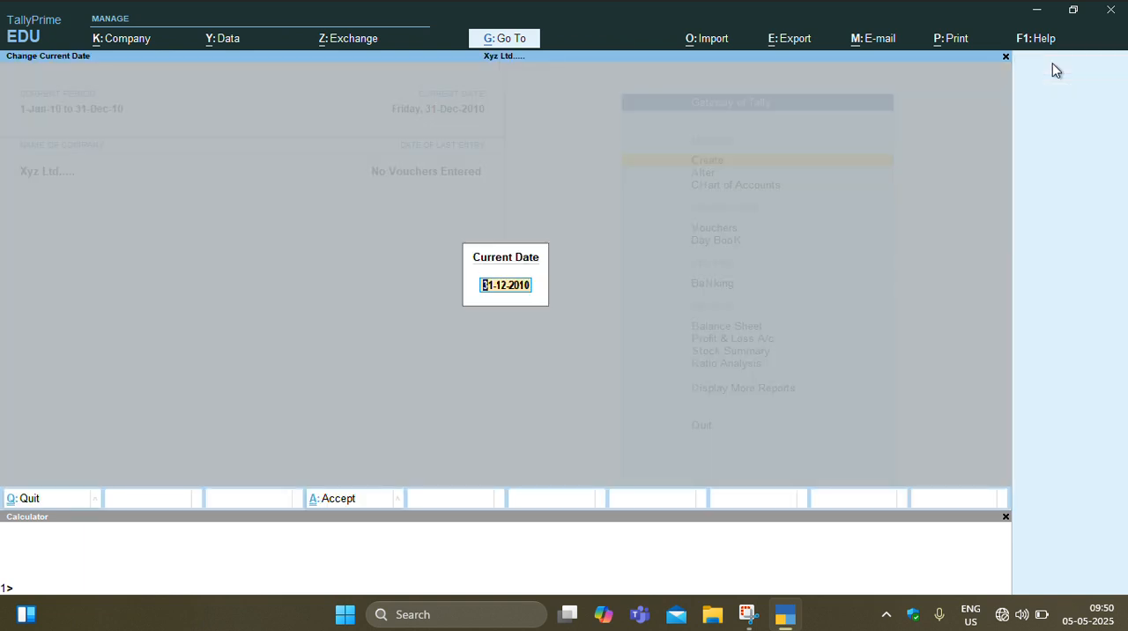
key(BackSpace)
key(Escape)
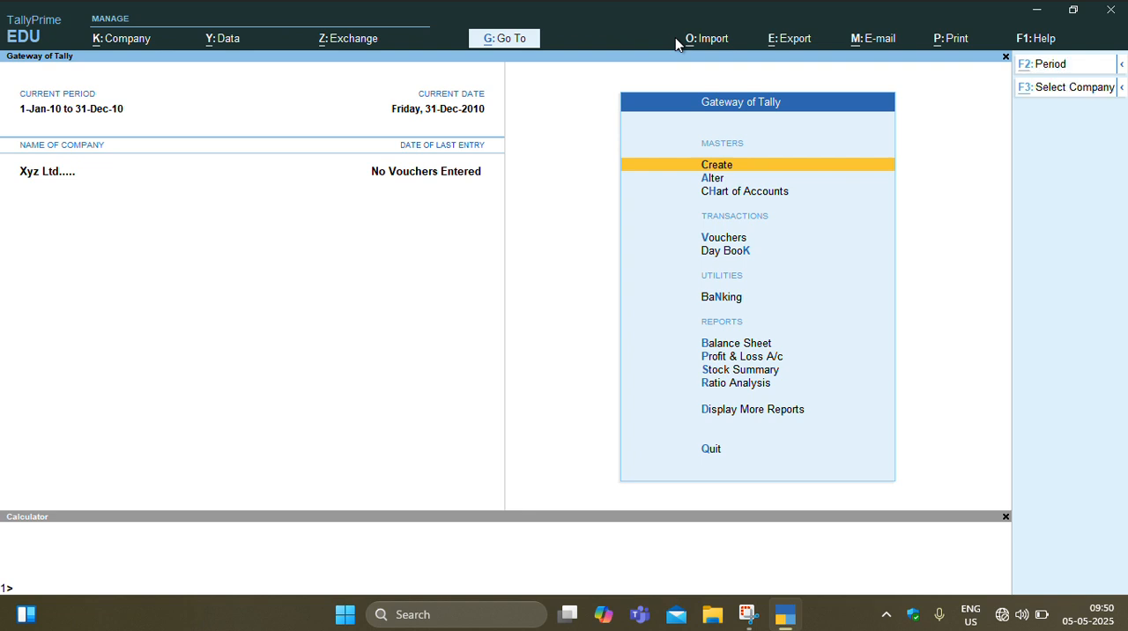
- Change the current period of Xyz Ltd..... to run from 1-4-2020 to 31-3-2021
key(alt+F2)
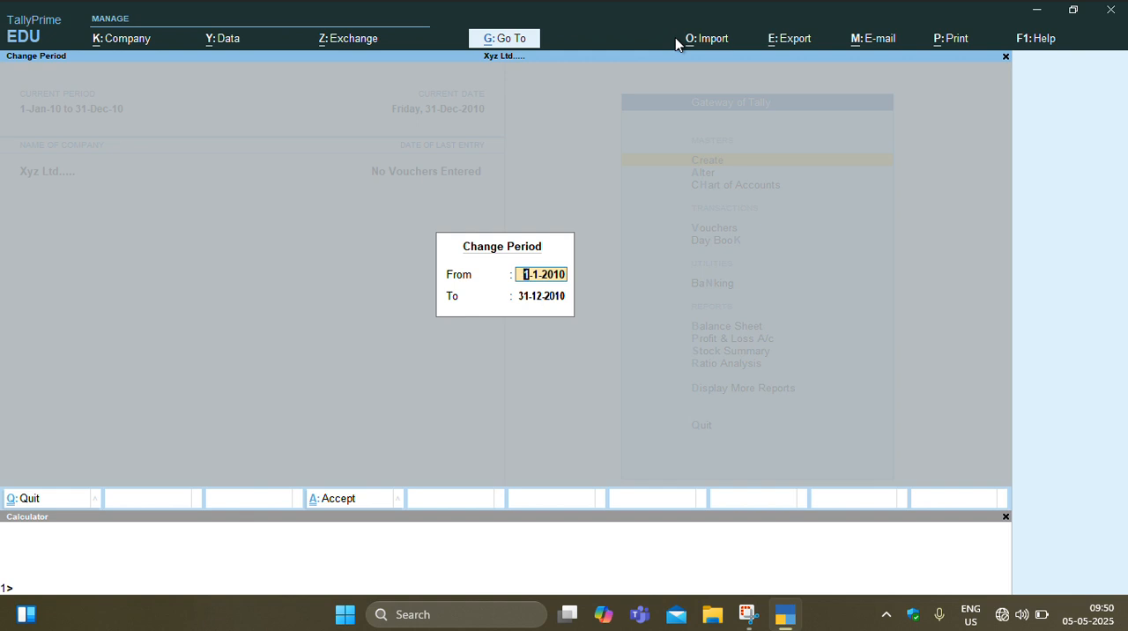
text(1/4/2020)
key(Return)
text(31/)
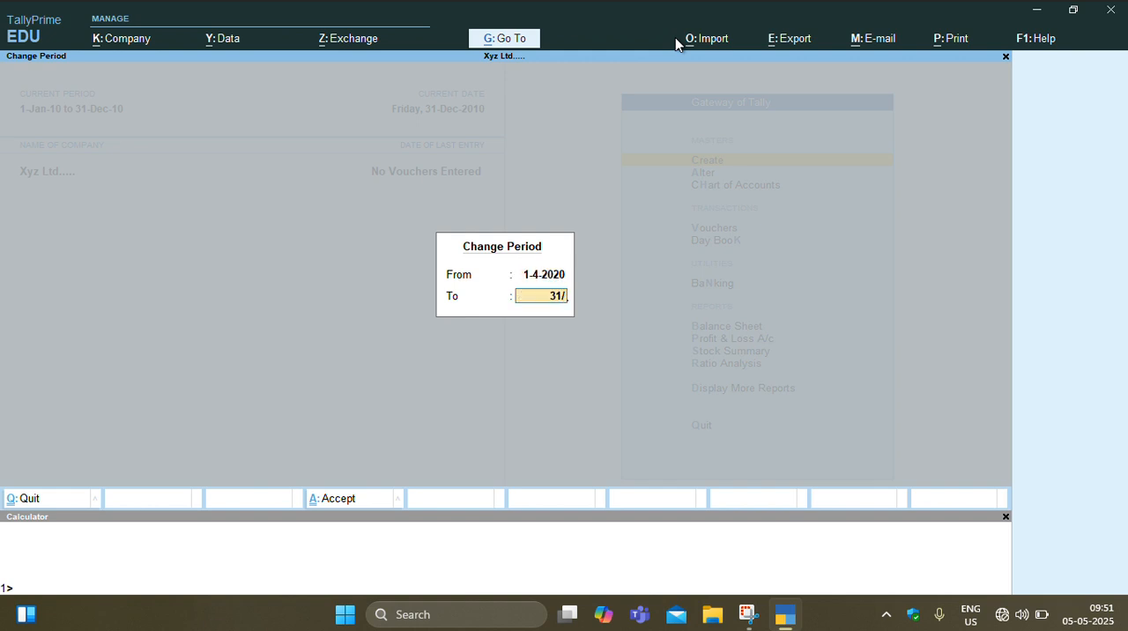
text(3/2021)
key(Return)
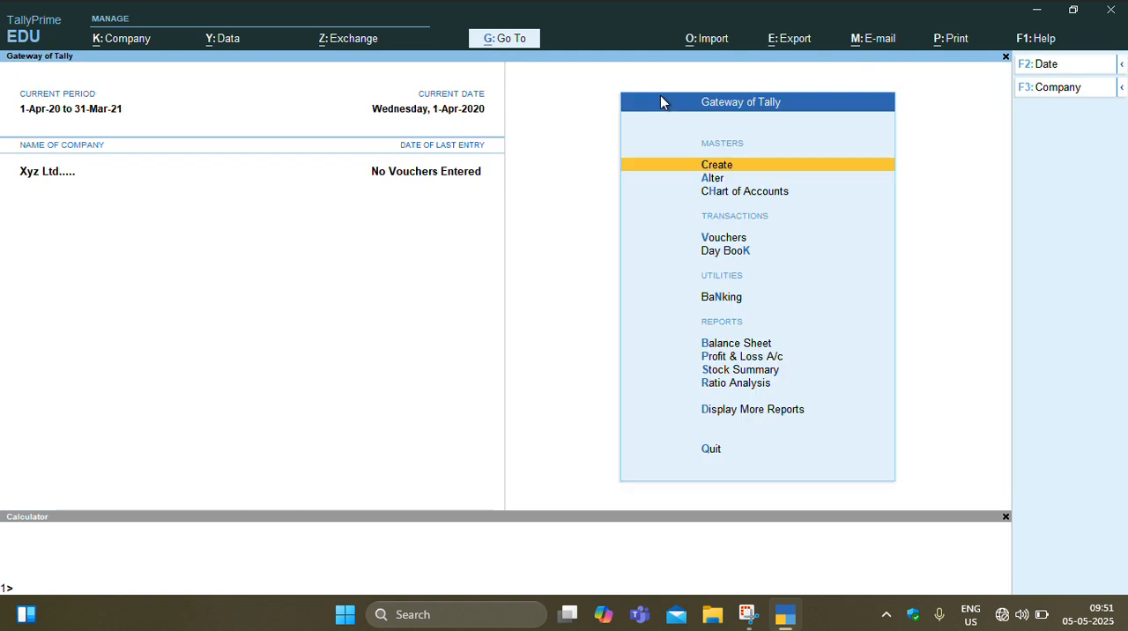